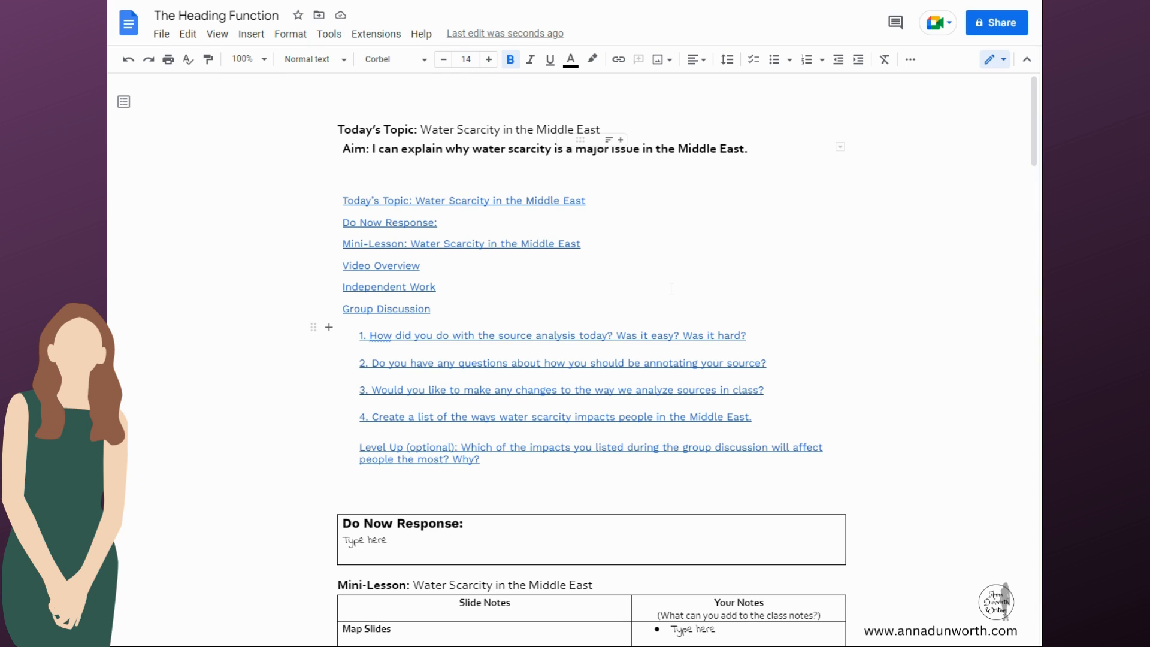
Look through the water scarcity lesson document from the table of contents to the Group Discussion questions and back
scroll(671, 288, "down", 1)
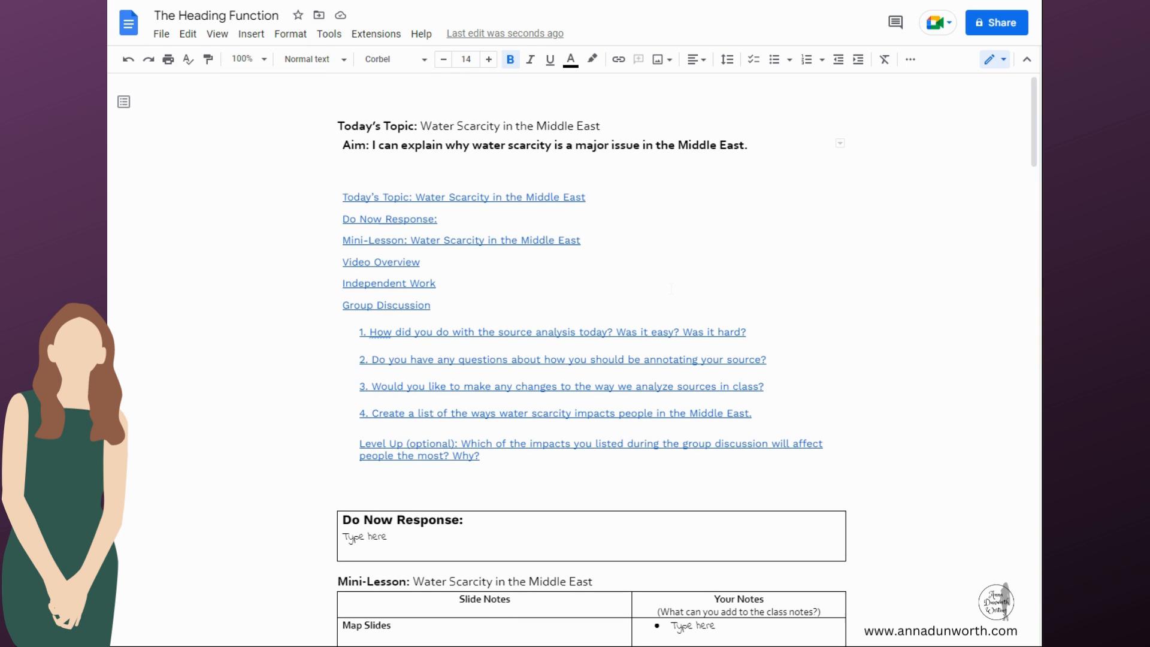
scroll(721, 257, "down", 20)
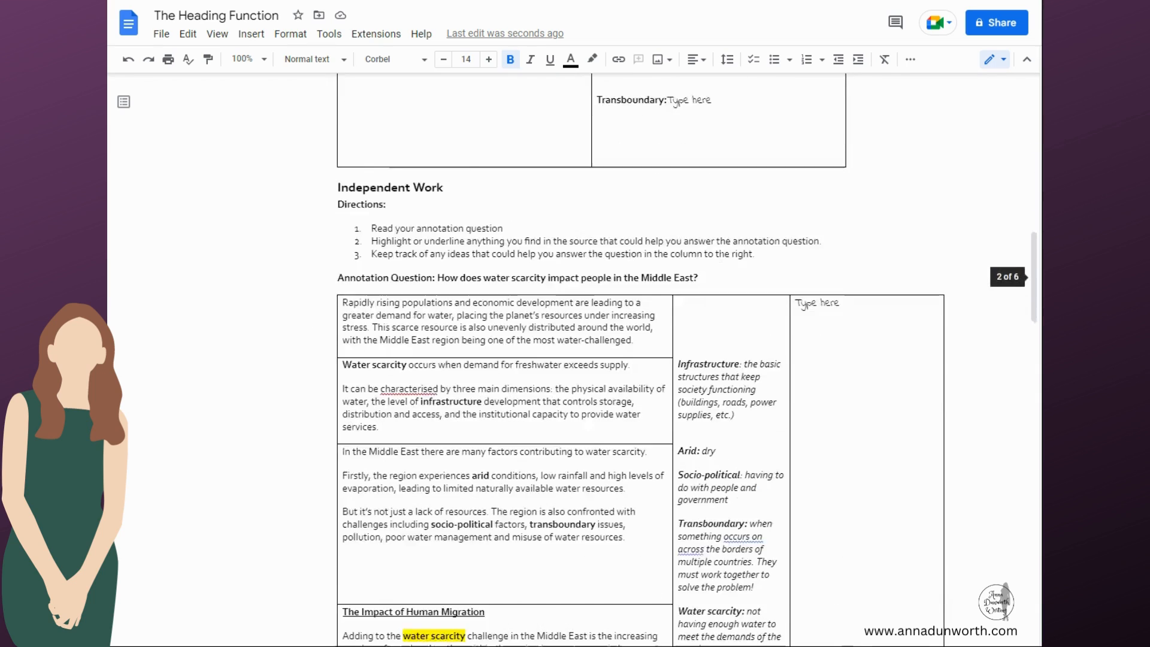
scroll(722, 257, "up", 5)
scroll(682, 360, "up", 7)
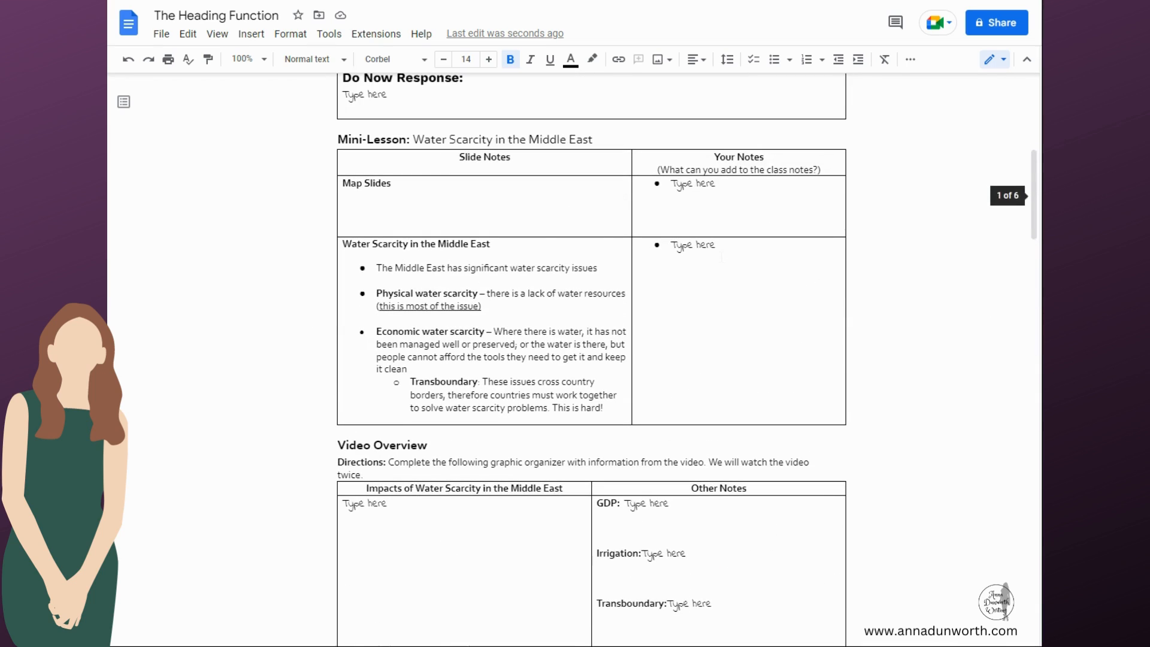
scroll(509, 281, "down", 10)
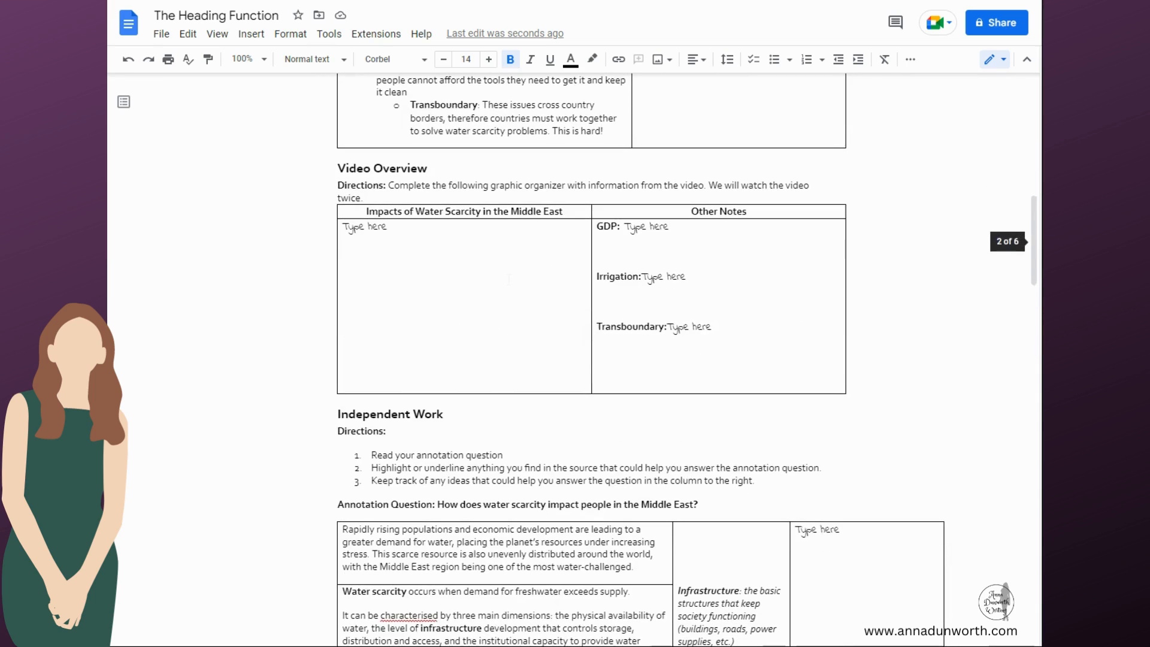
scroll(509, 280, "down", 15)
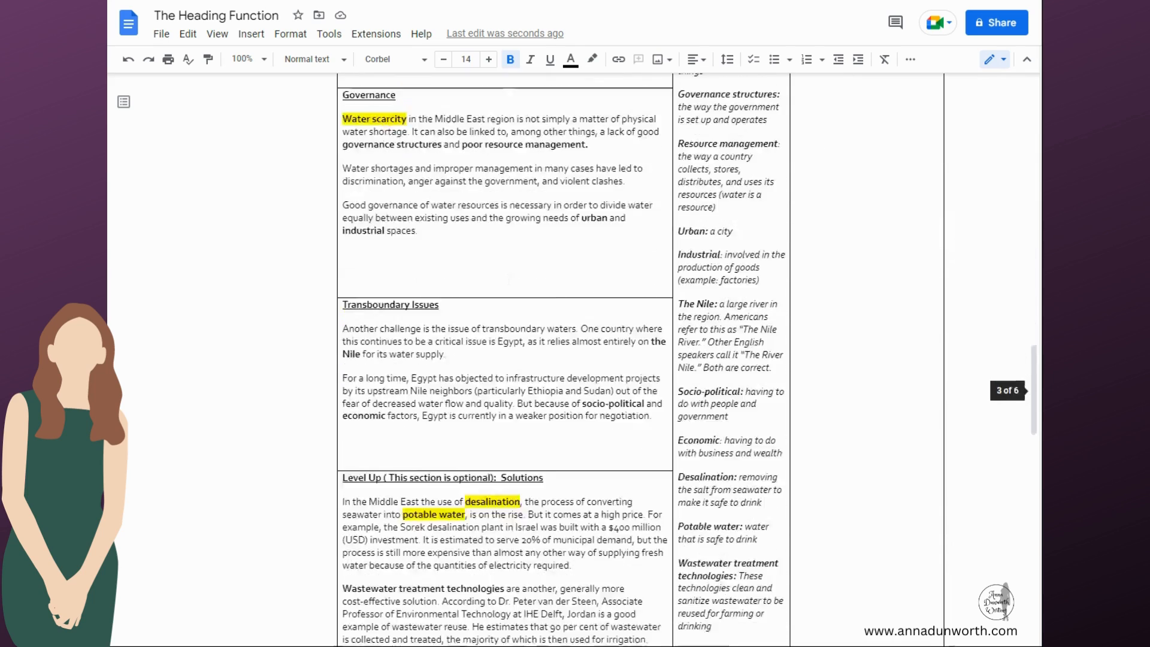
scroll(509, 360, "down", 1)
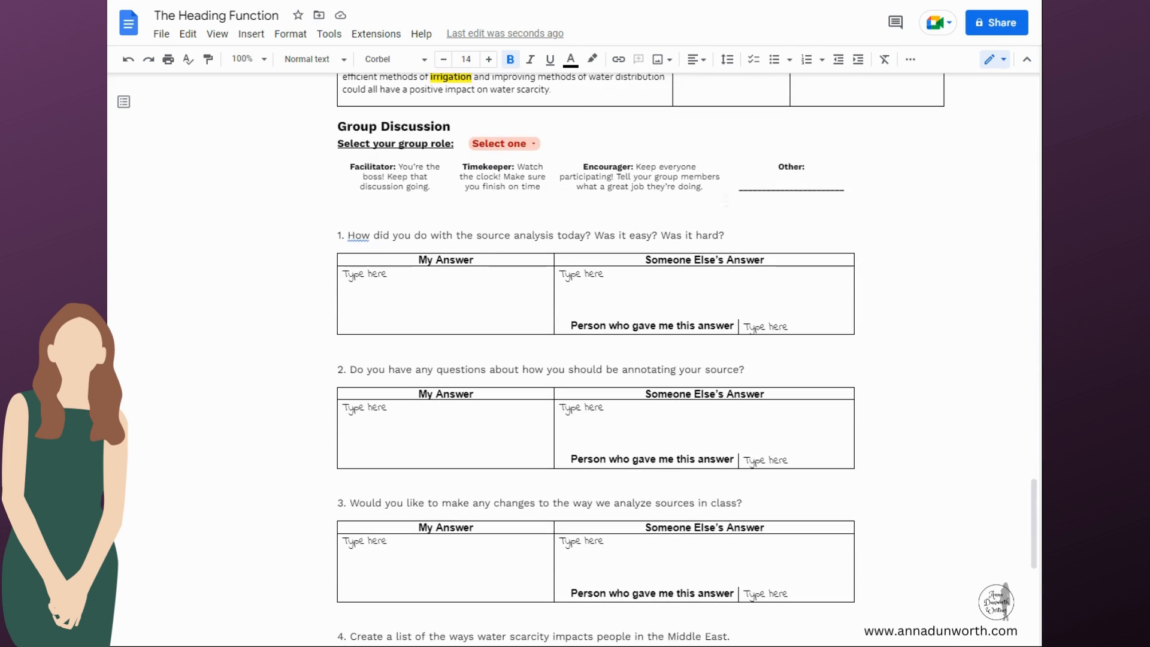
scroll(509, 359, "up", 20)
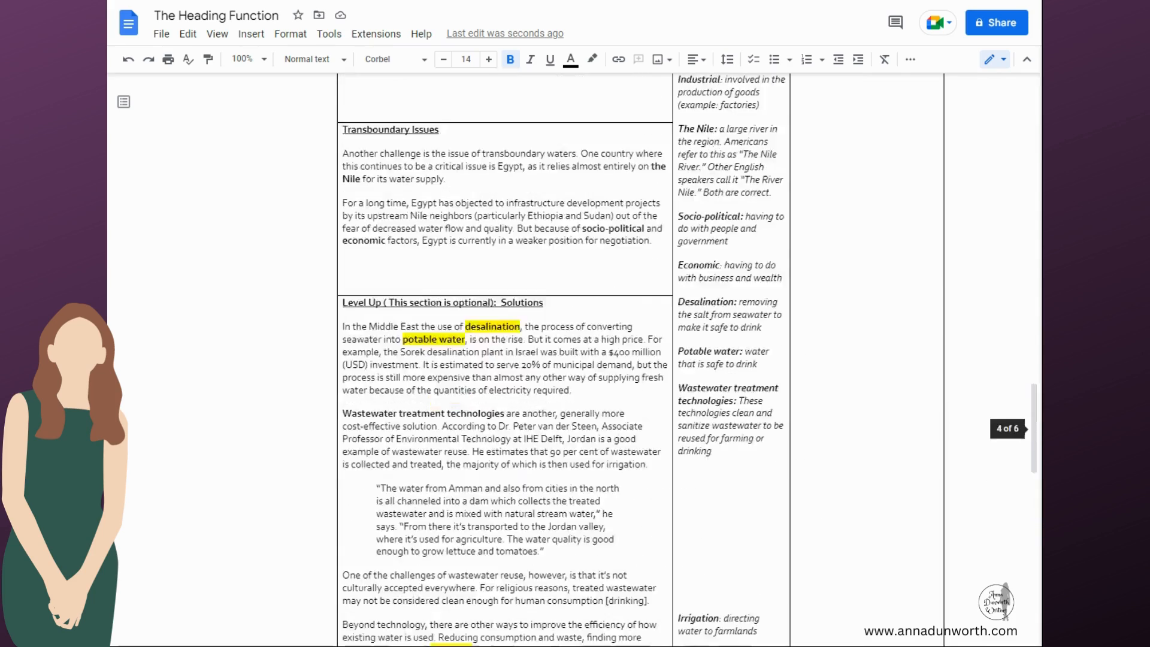
scroll(509, 360, "up", 3)
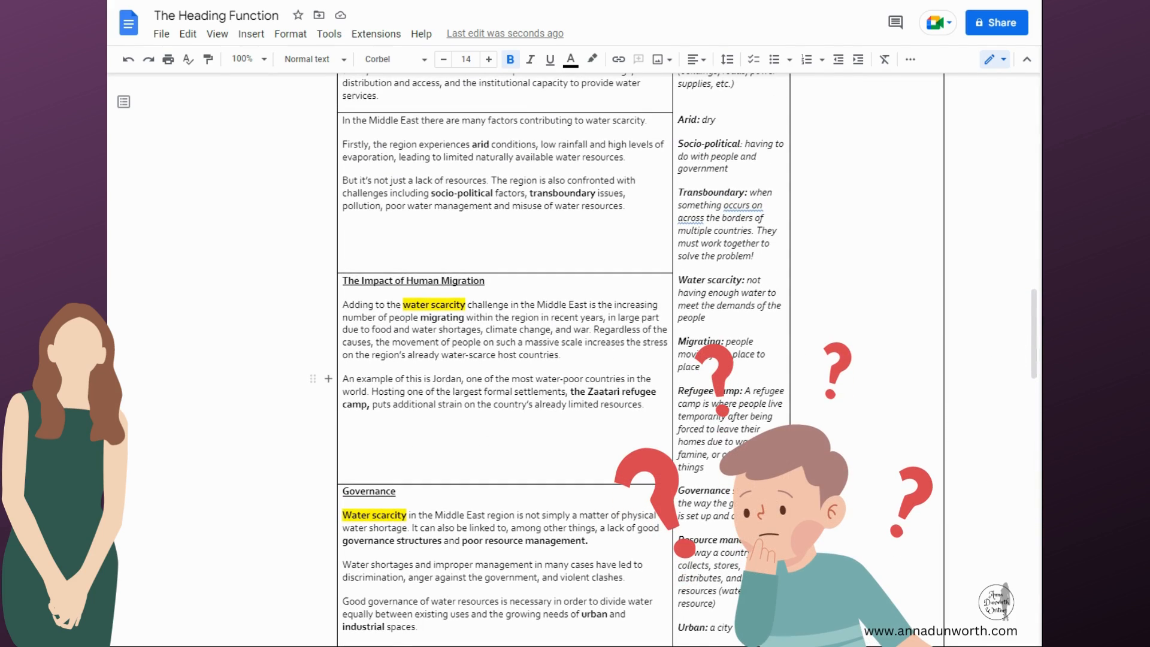
scroll(509, 359, "up", 15)
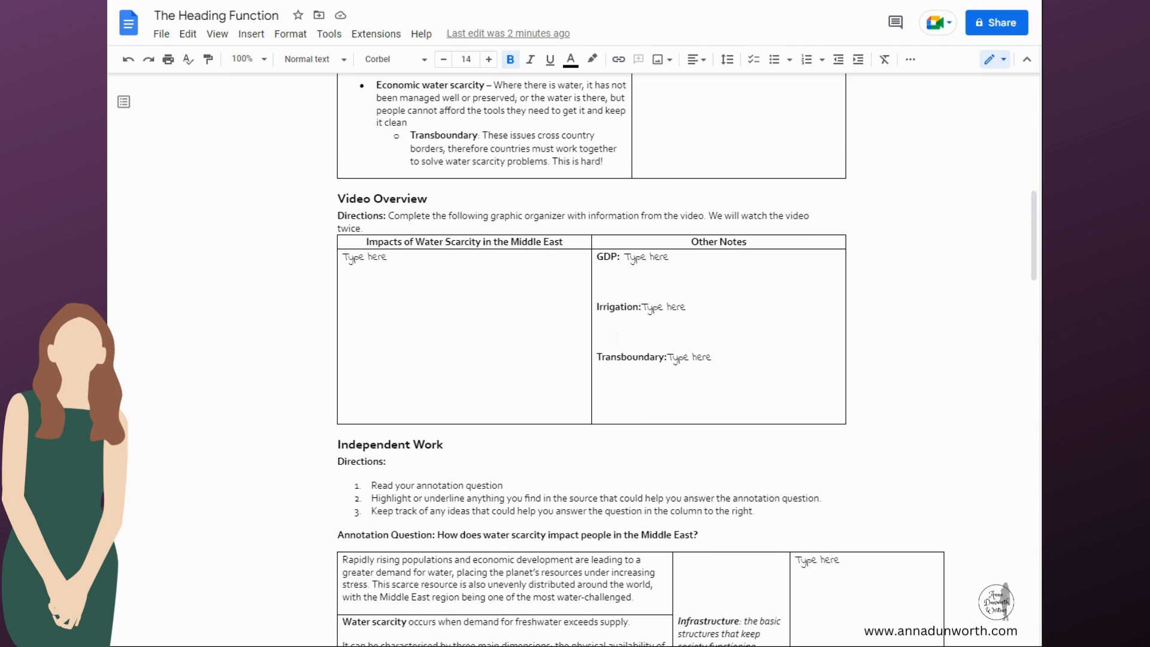
scroll(618, 337, "up", 15)
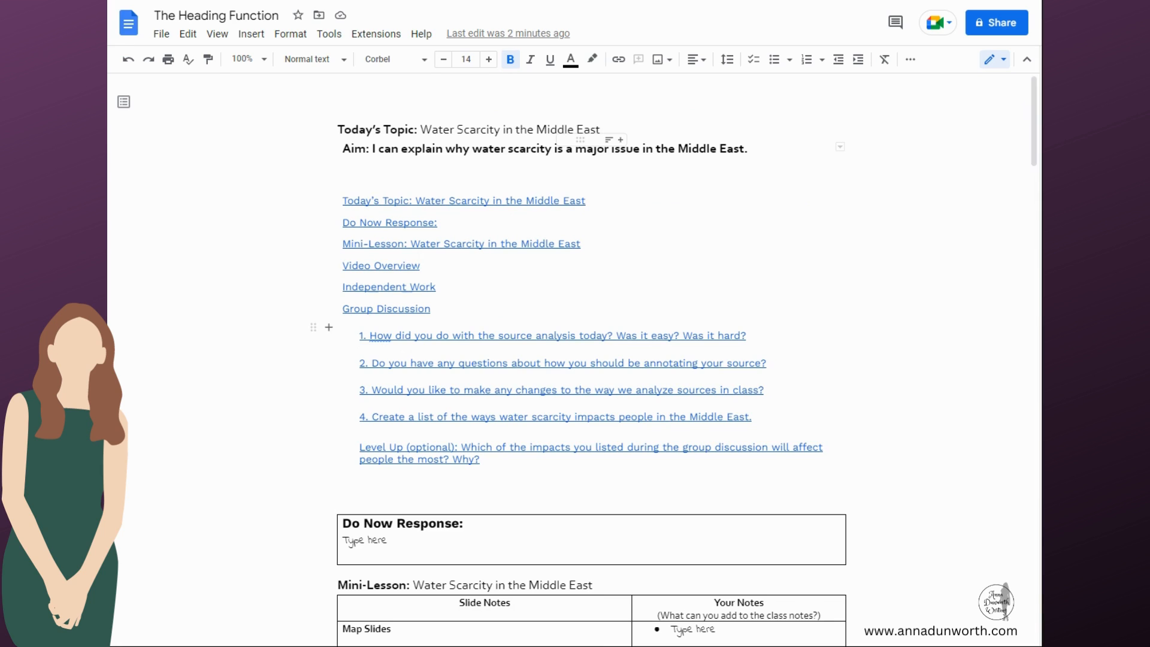
Follow the Video Overview link in the table of contents, and return to the start of the document
left_click(417, 287)
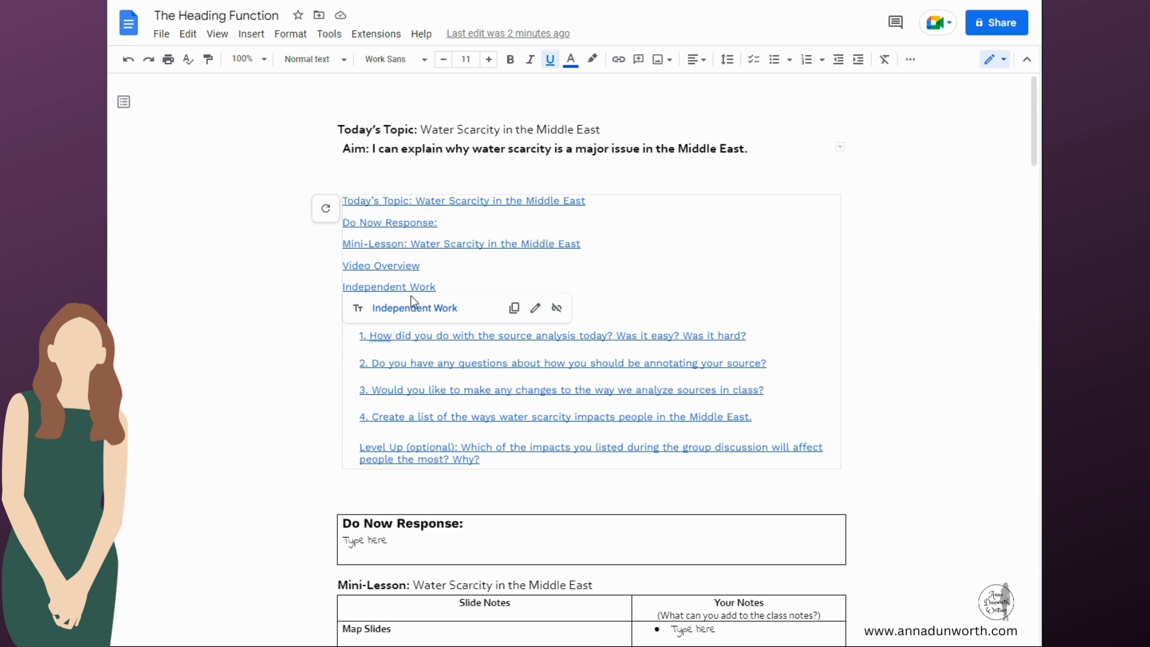
left_click(451, 286)
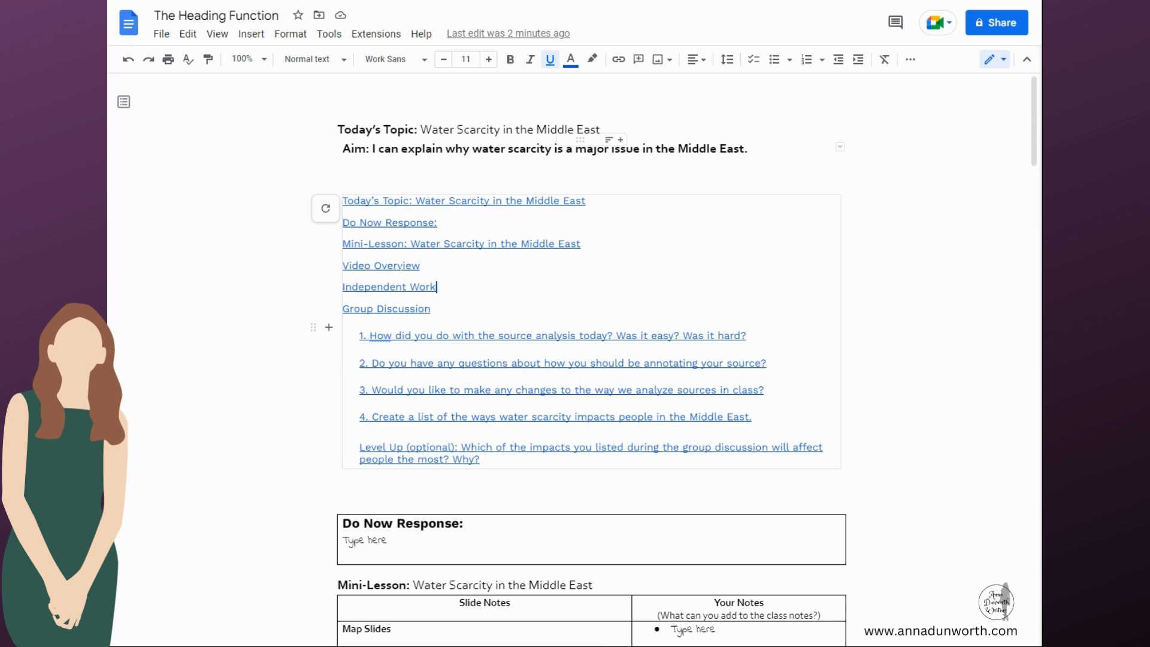
left_click(394, 265)
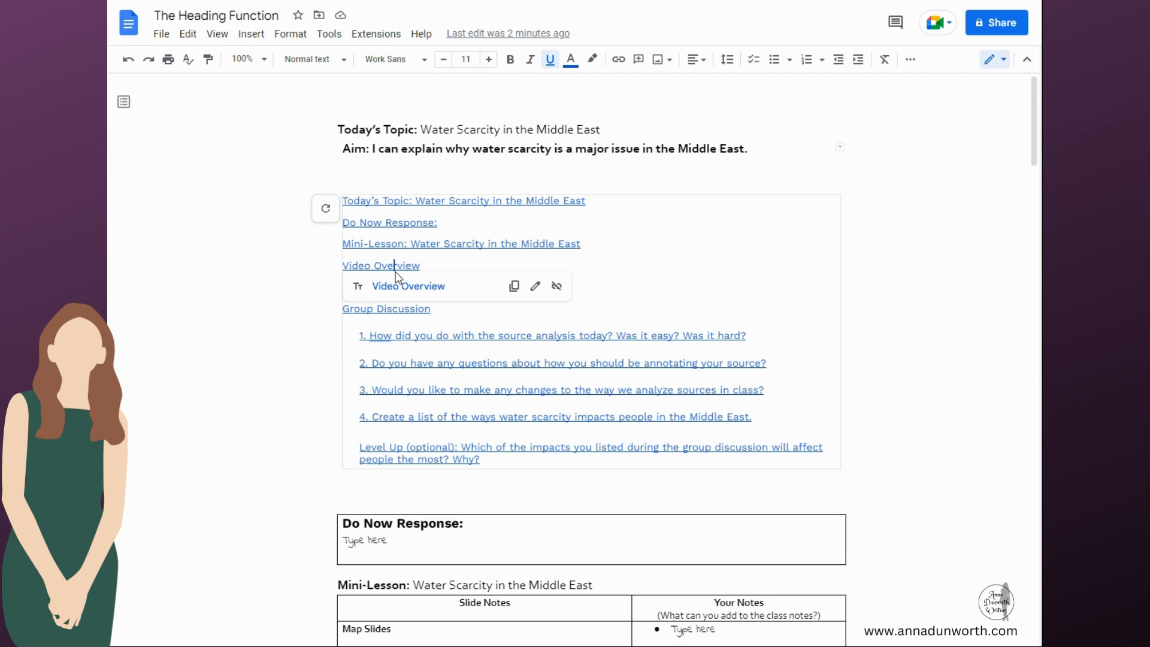
left_click(397, 286)
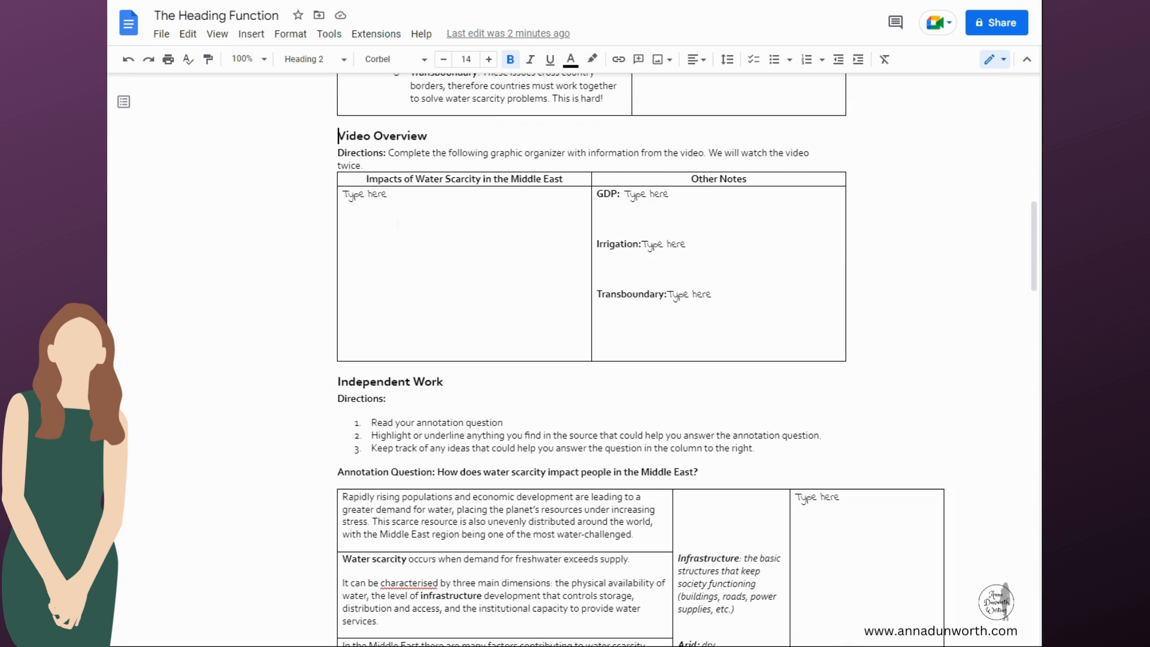
scroll(517, 248, "up", 12)
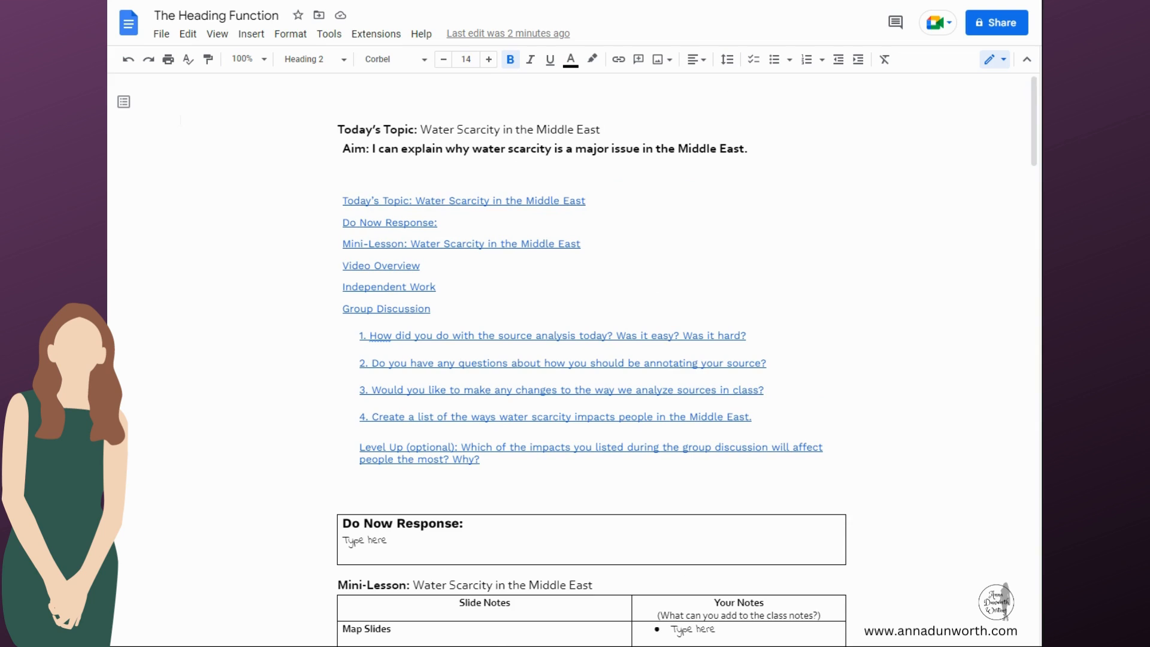
Show the document outline and look through the pages to see how it tracks the current section
left_click(125, 103)
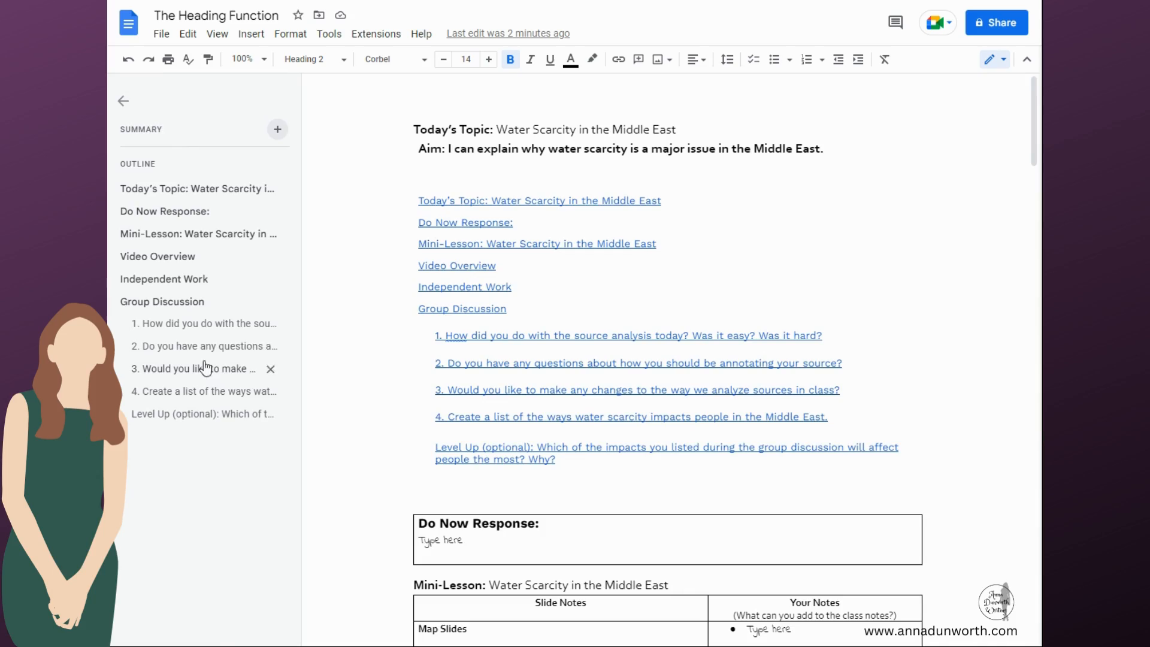
scroll(667, 359, "down", 20)
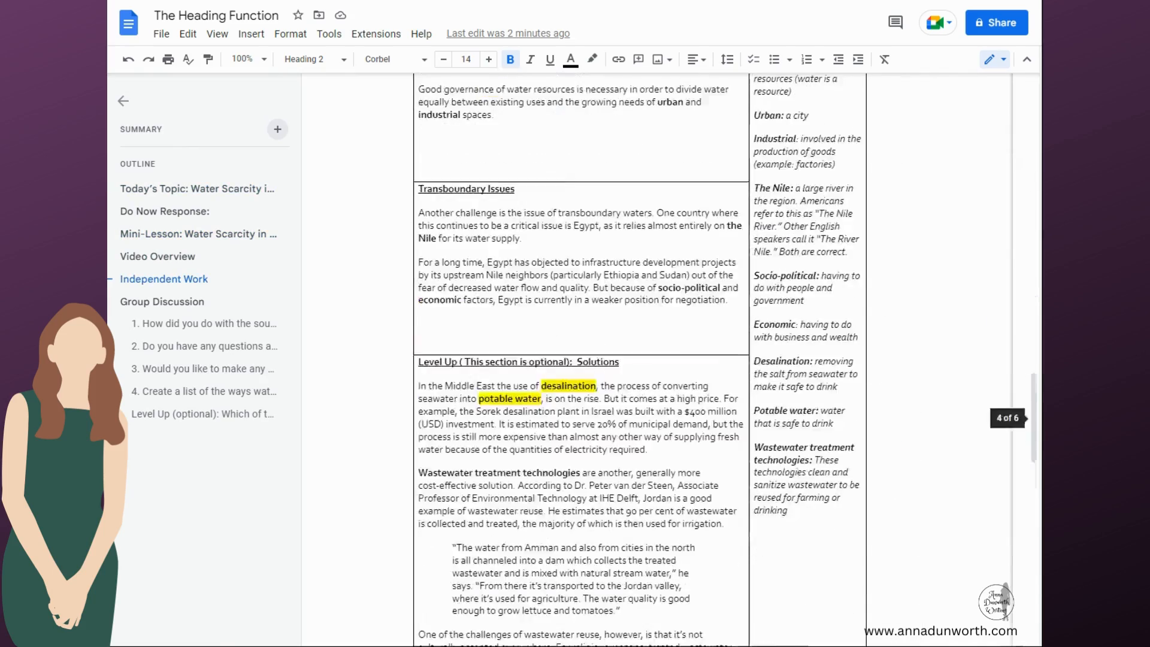
scroll(667, 359, "up", 20)
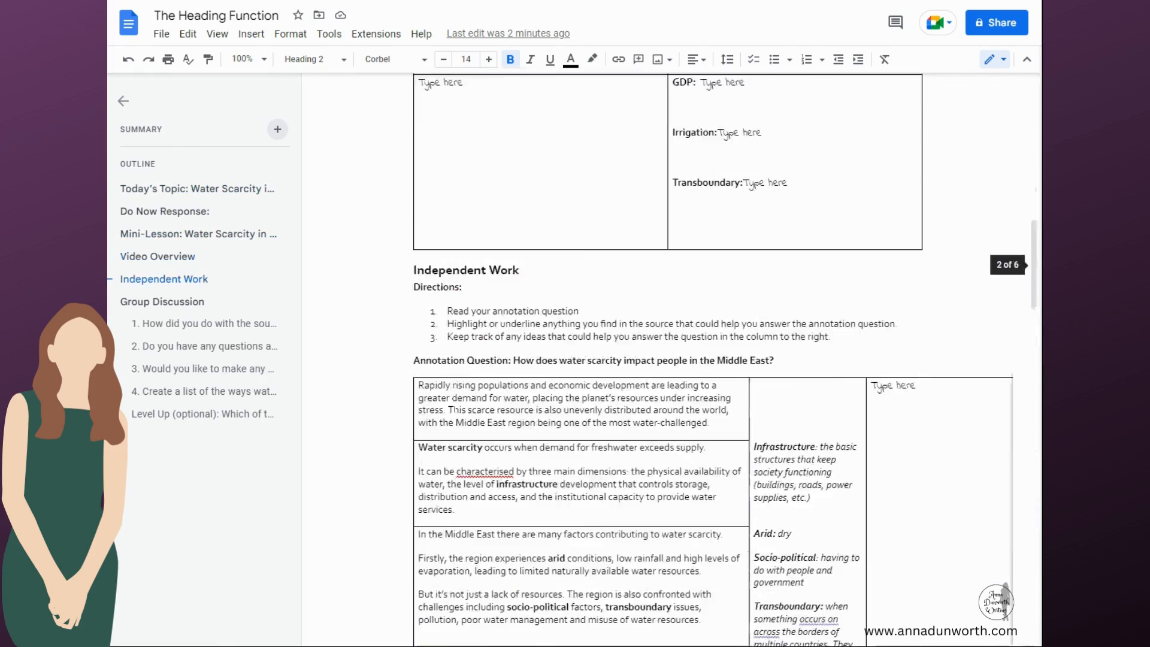
scroll(405, 327, "up", 3)
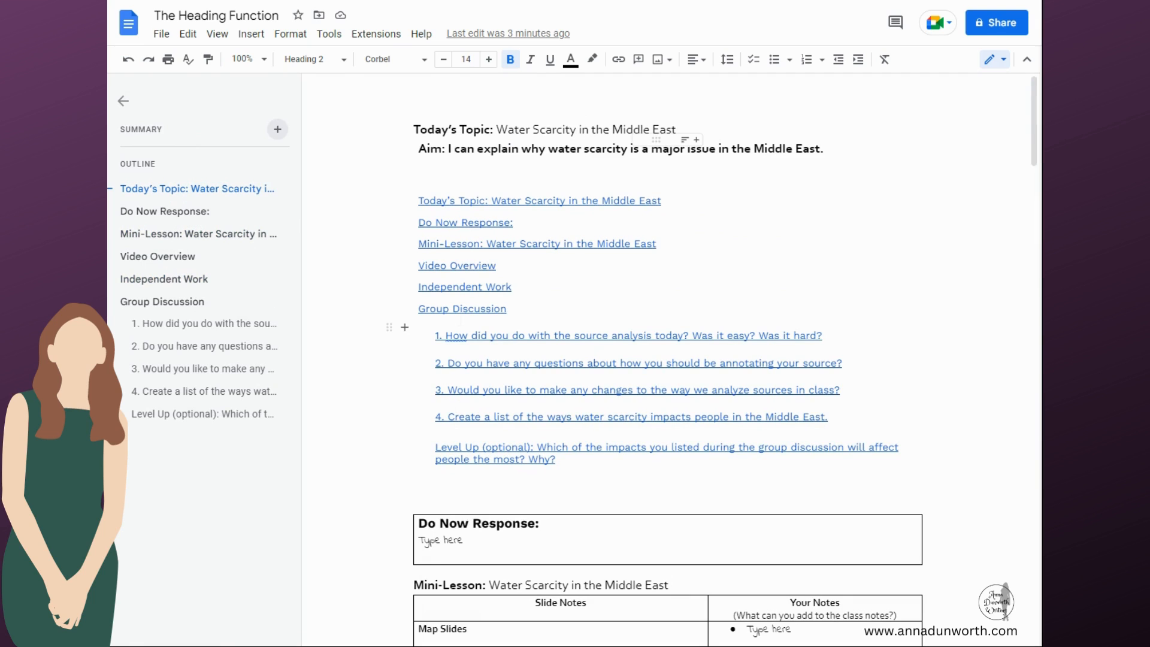
Jump to discussion question 1 from the document outline, view the answer tables, and return to the start of the document
left_click(189, 324)
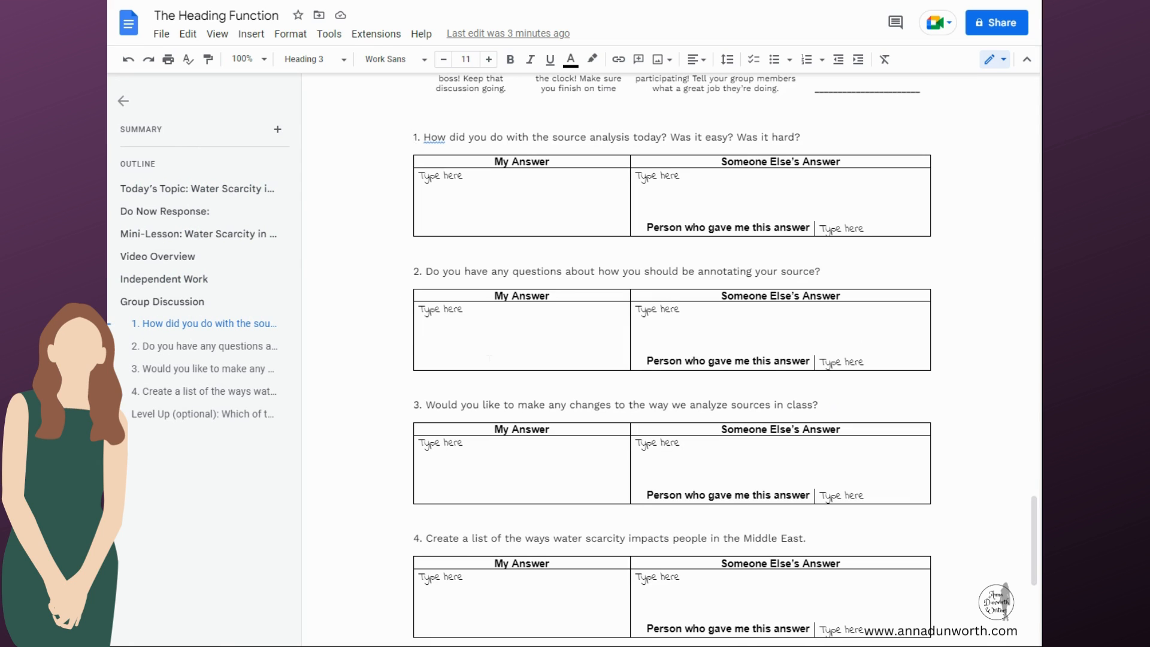
scroll(489, 361, "up", 1)
scroll(488, 361, "up", 1)
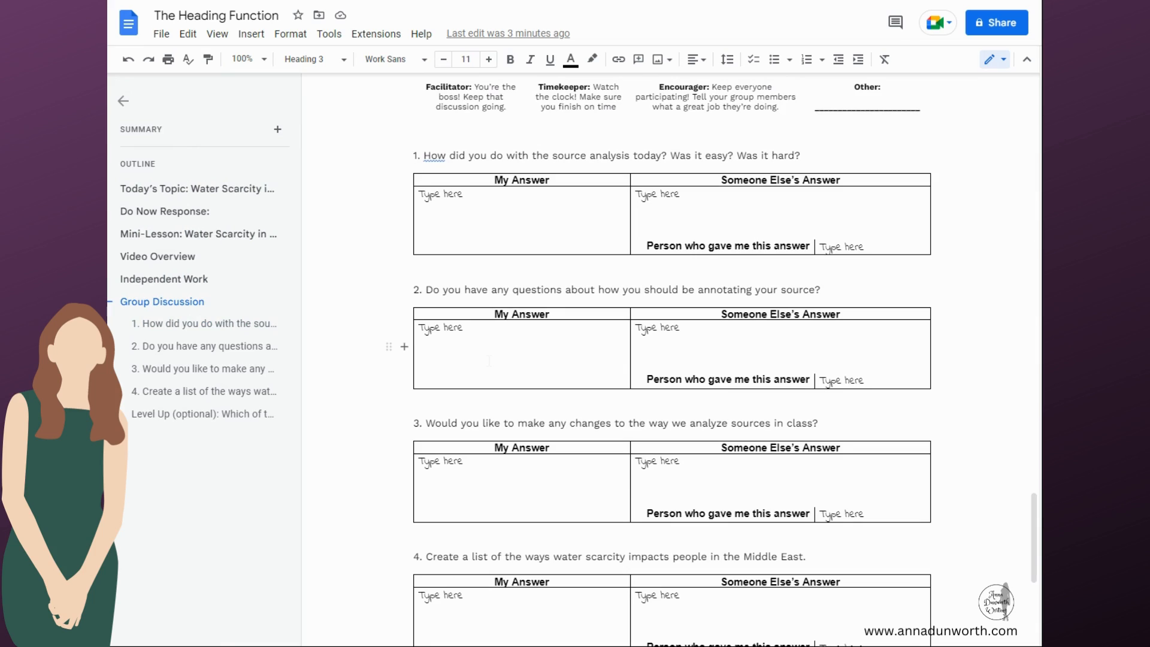
scroll(488, 360, "down", 2)
scroll(489, 361, "up", 15)
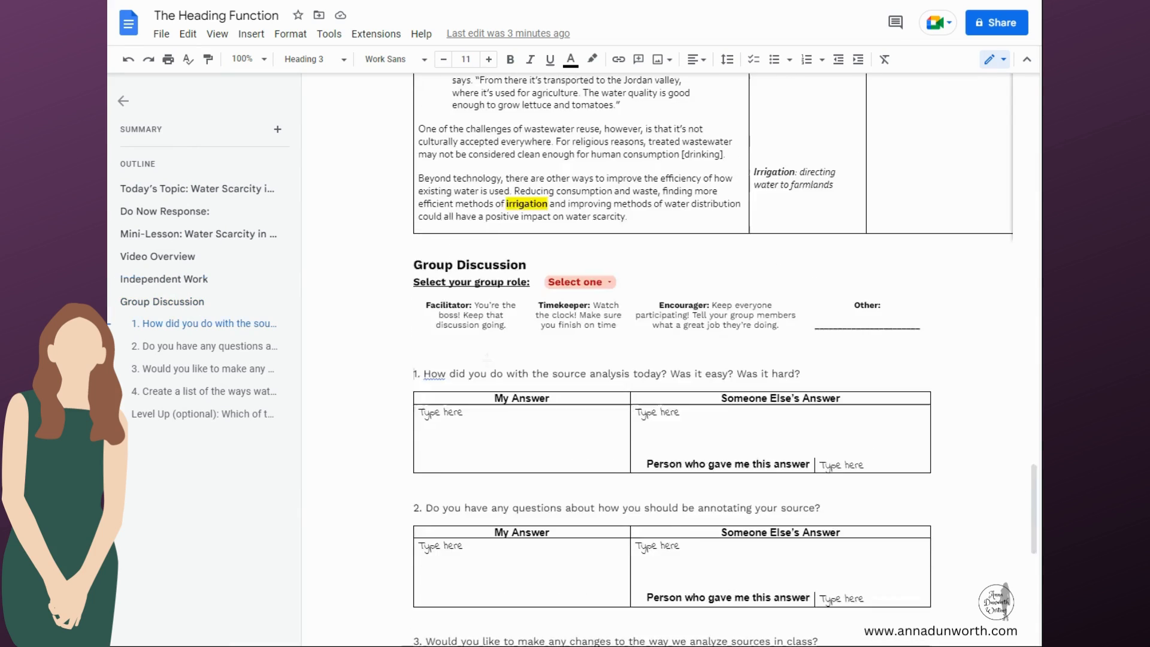
scroll(614, 288, "up", 20)
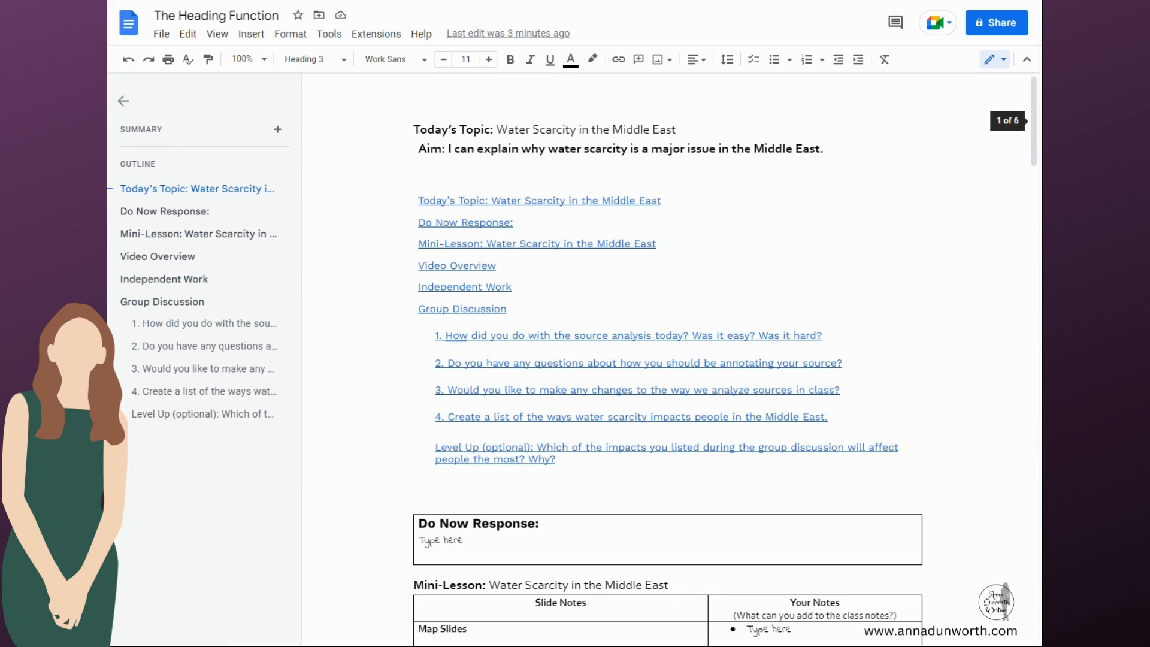
Switch to the blank Heading Examples document and enter "Do Now" as the first line
left_click(612, 287)
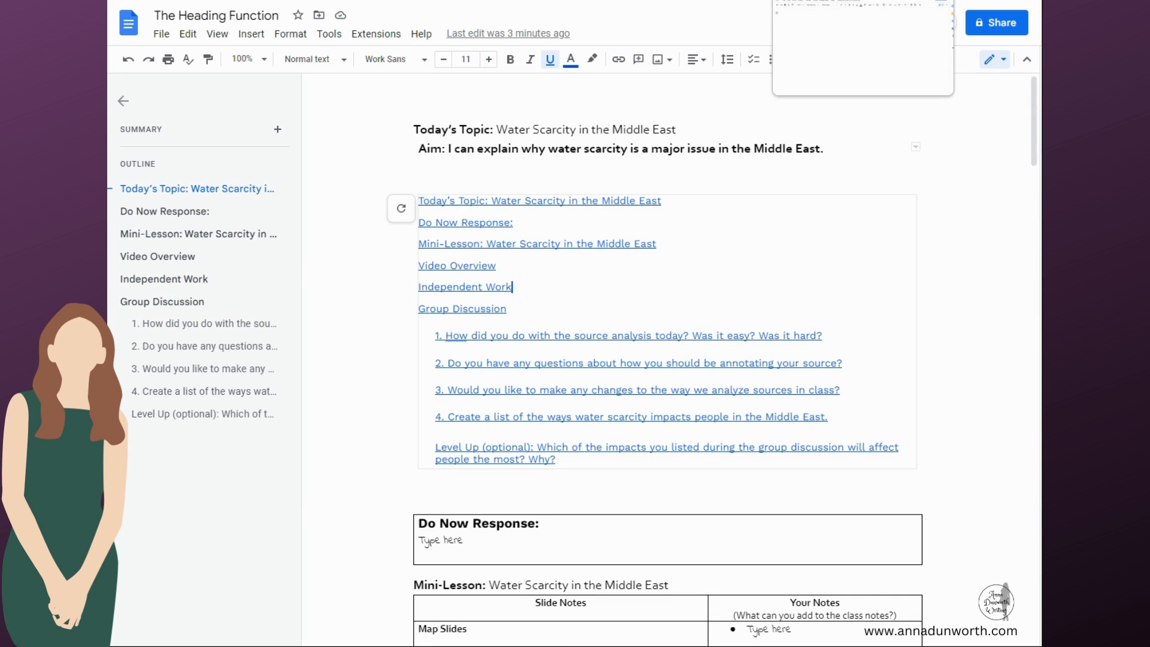
left_click(848, 0)
left_click(444, 134)
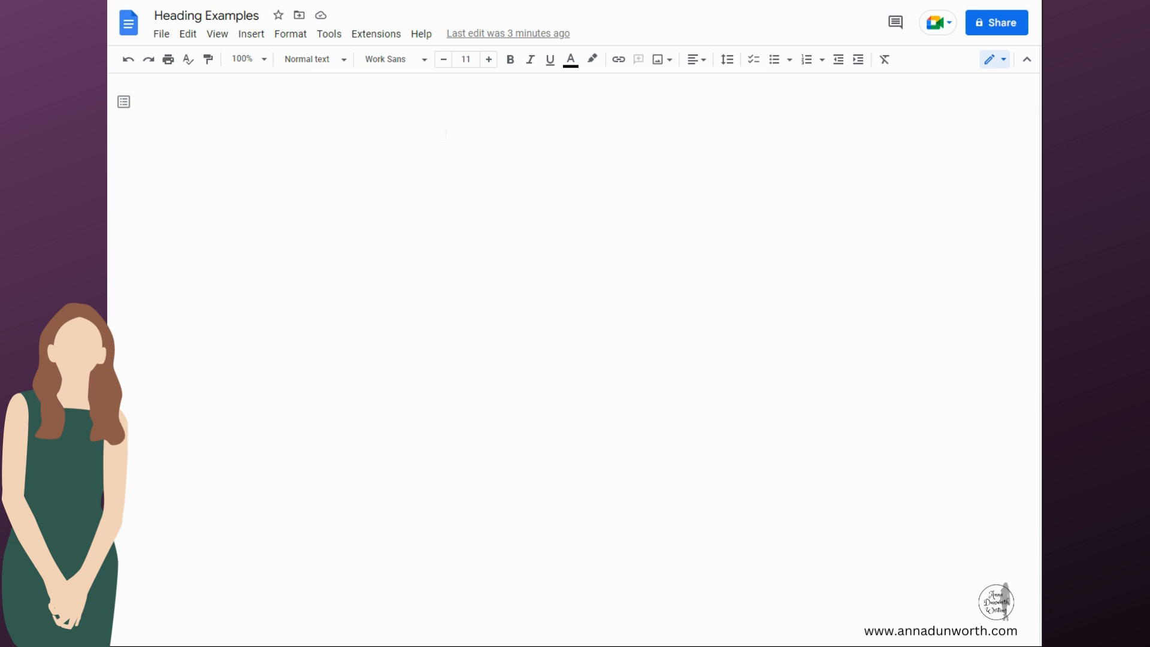
type("Do")
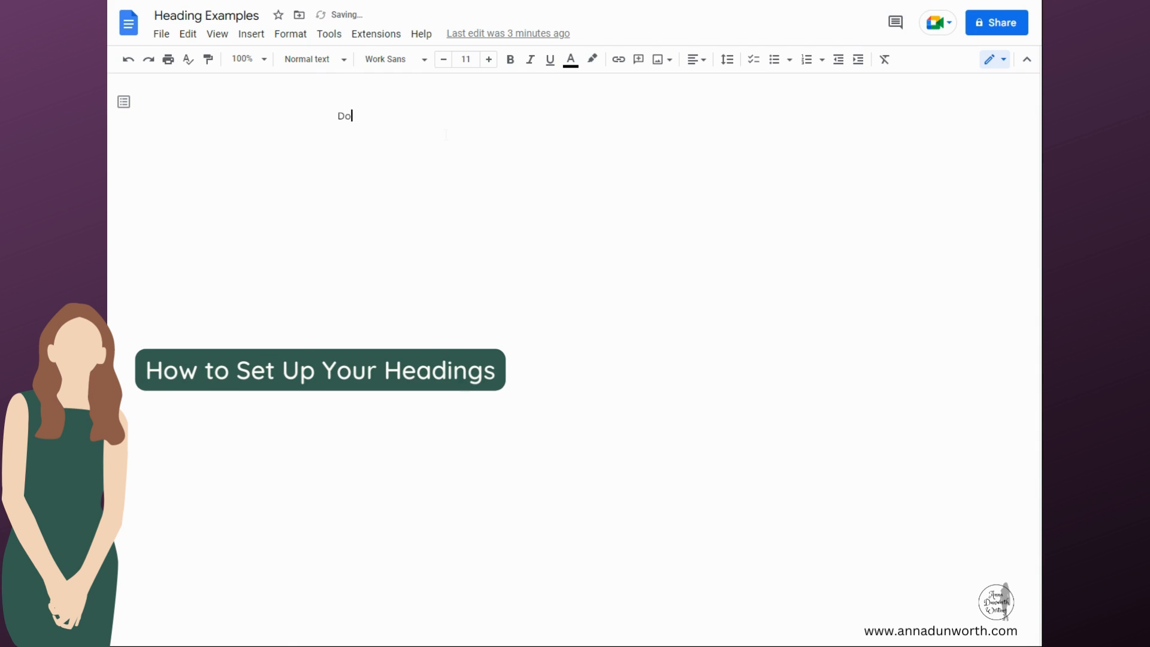
type(" Now")
key("Return")
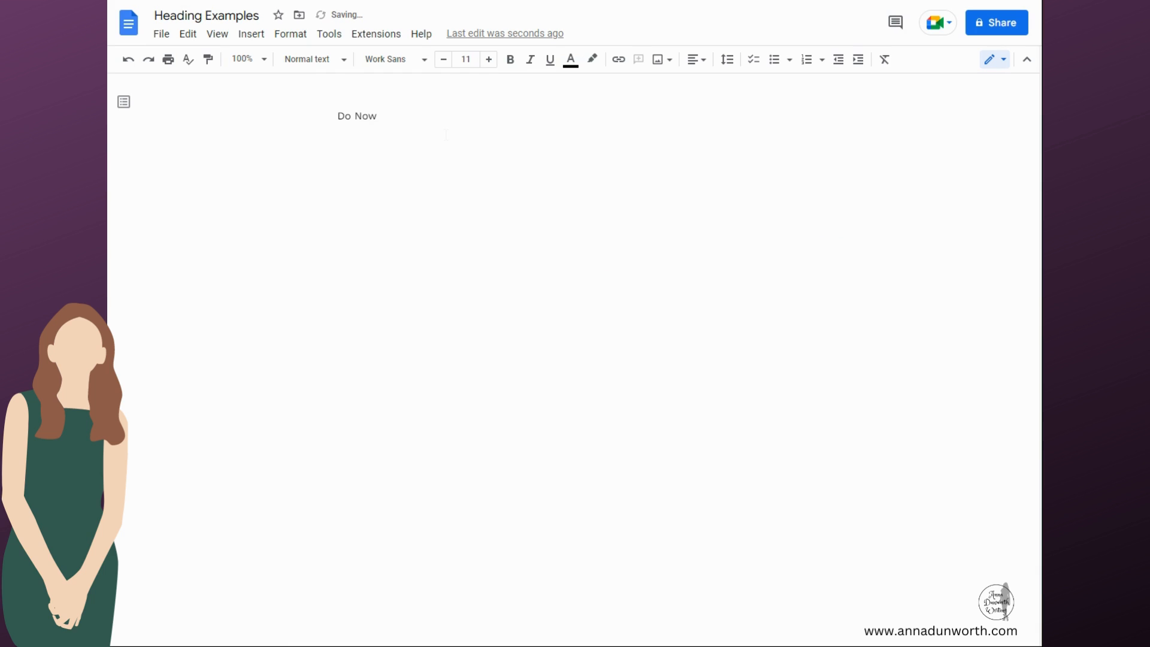
Add the lines "Mini Lesson", "Video", "Source Analysis" and "Group Discussion" below "Do Now", each as its own paragraph
type("Mini Lesson")
key("Return")
type("Video")
key("Return")
type("Source")
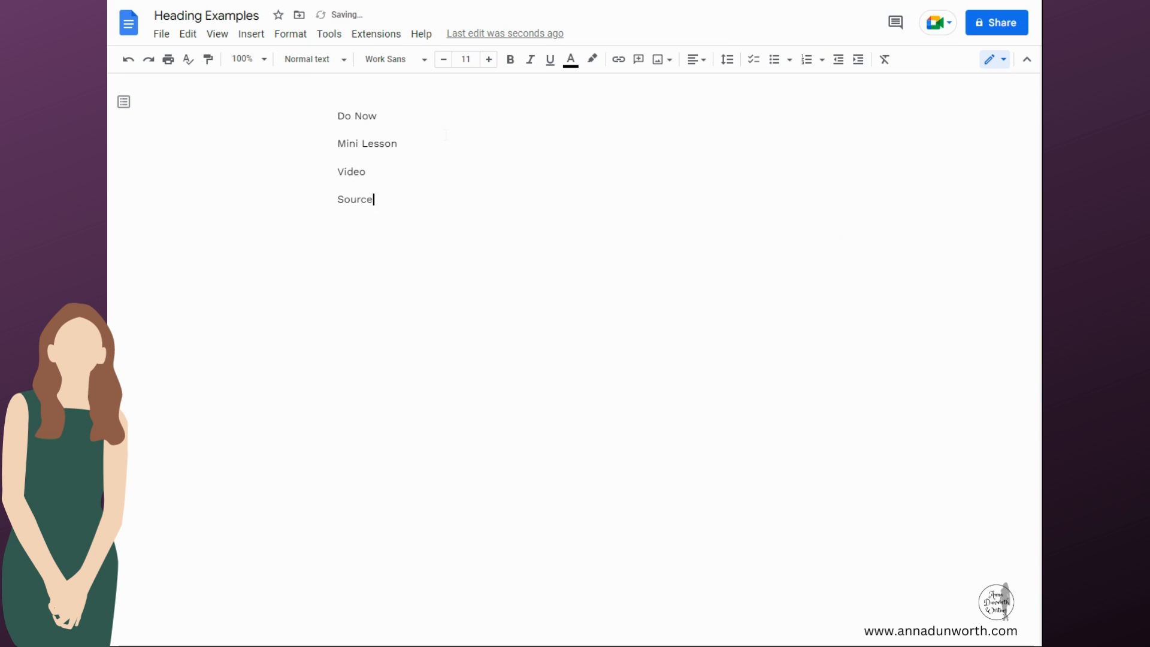
type(" Analysis")
key("Return")
type("Gr")
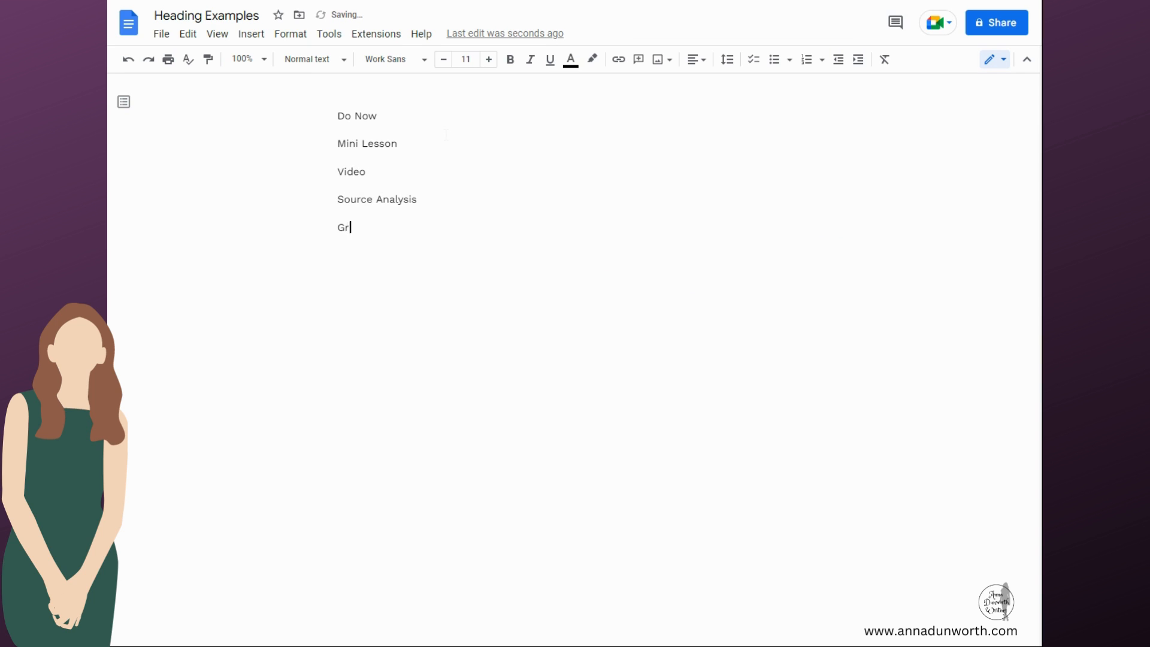
type("oup Discussion")
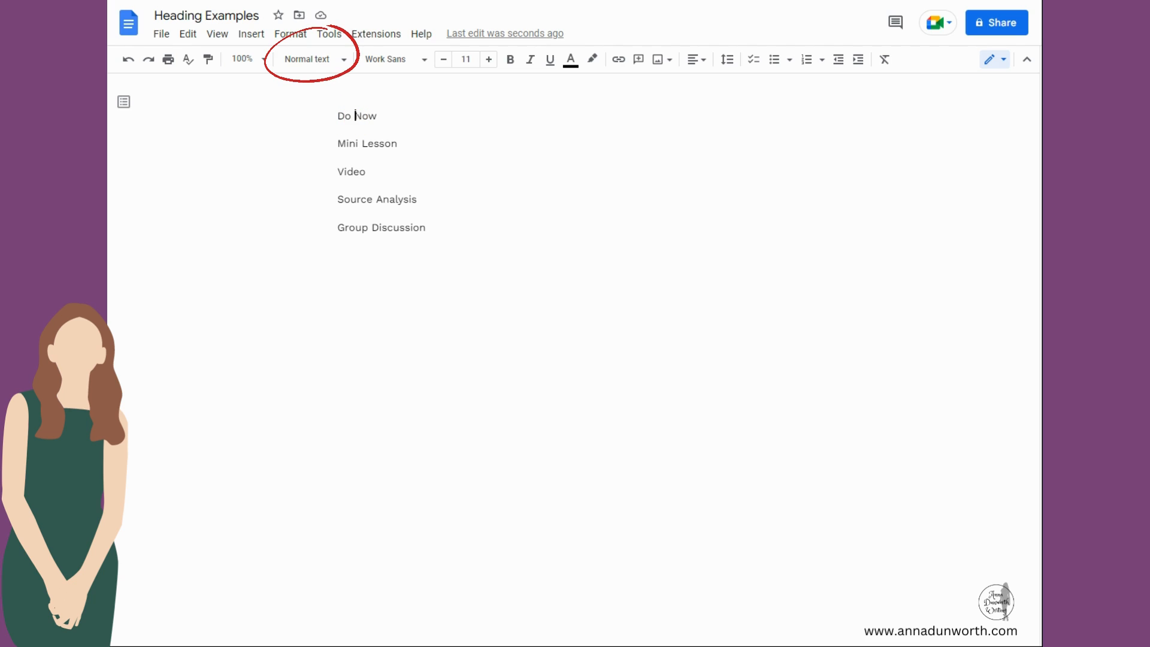
Apply the Heading 1 style to the "Do Now" line
left_click(379, 115)
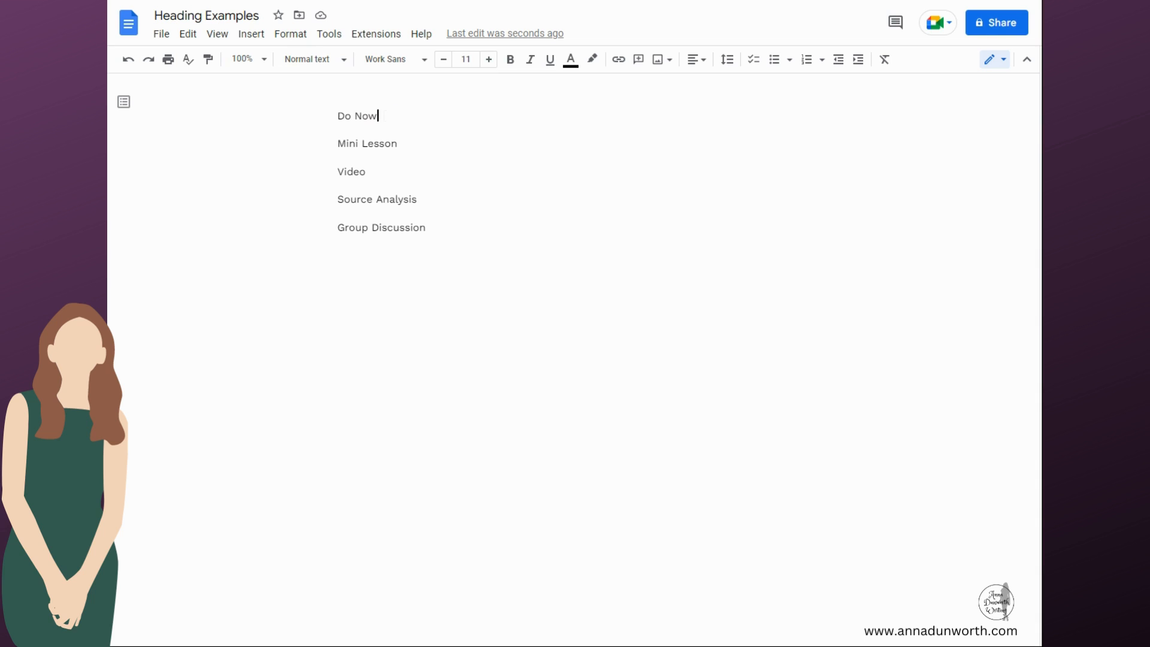
left_click(383, 115)
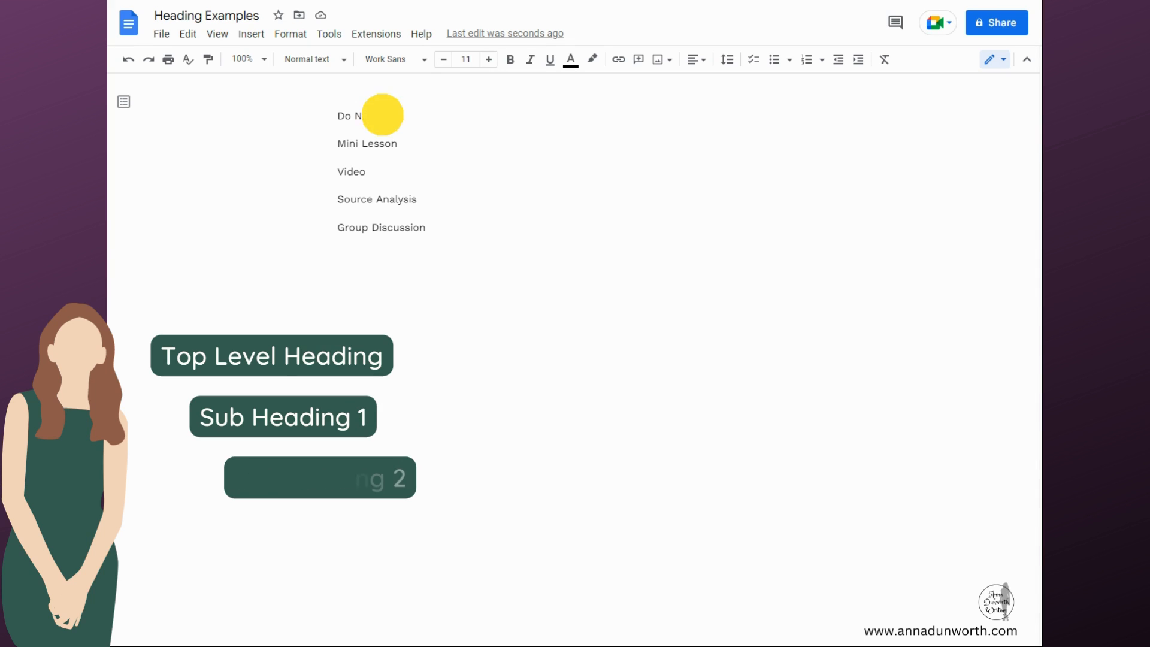
left_click_drag(378, 115, 338, 116)
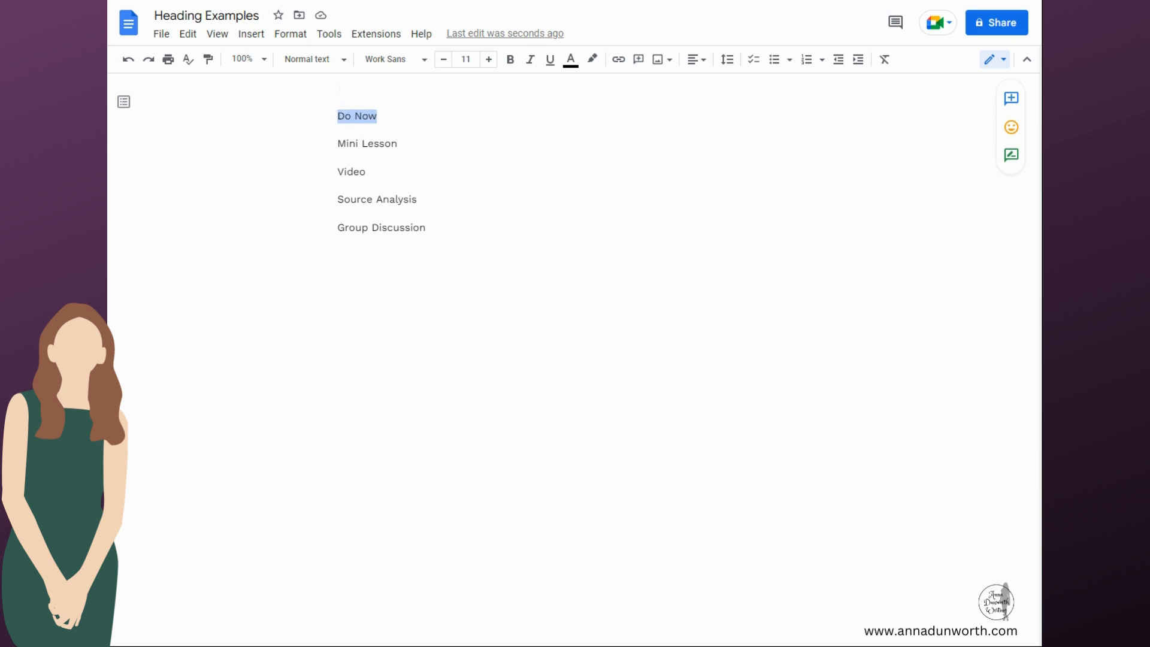
left_click(331, 60)
mouse_move(357, 239)
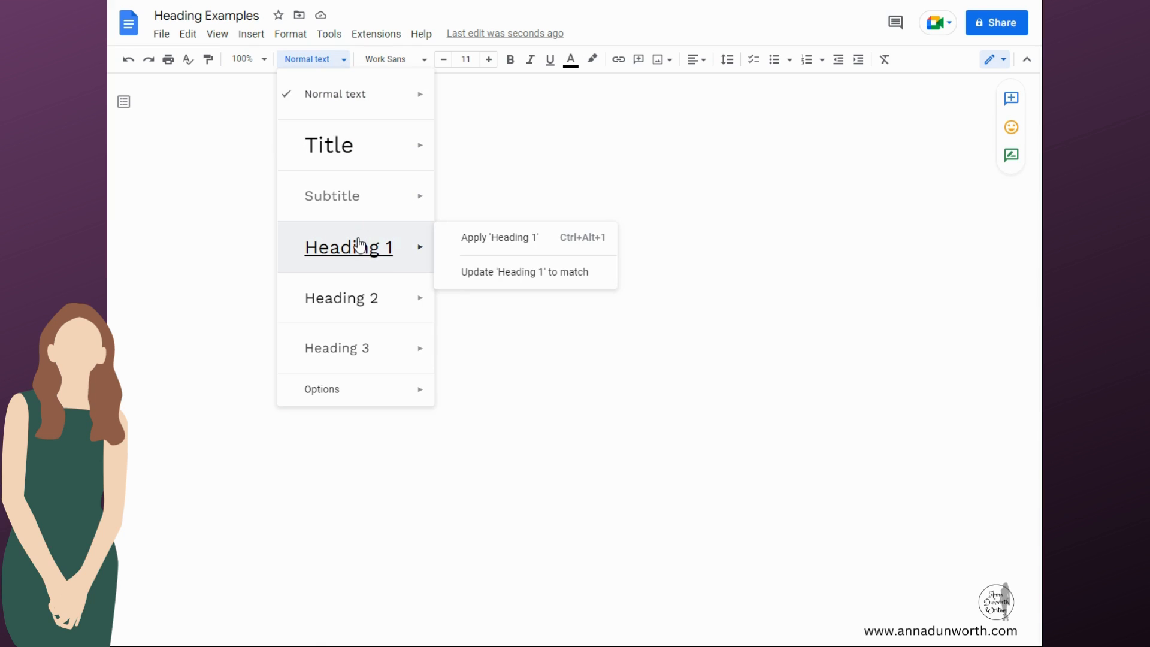
left_click(359, 245)
Show the document outline and apply the Heading 1 style to the "Mini Lesson" line
left_click(411, 165)
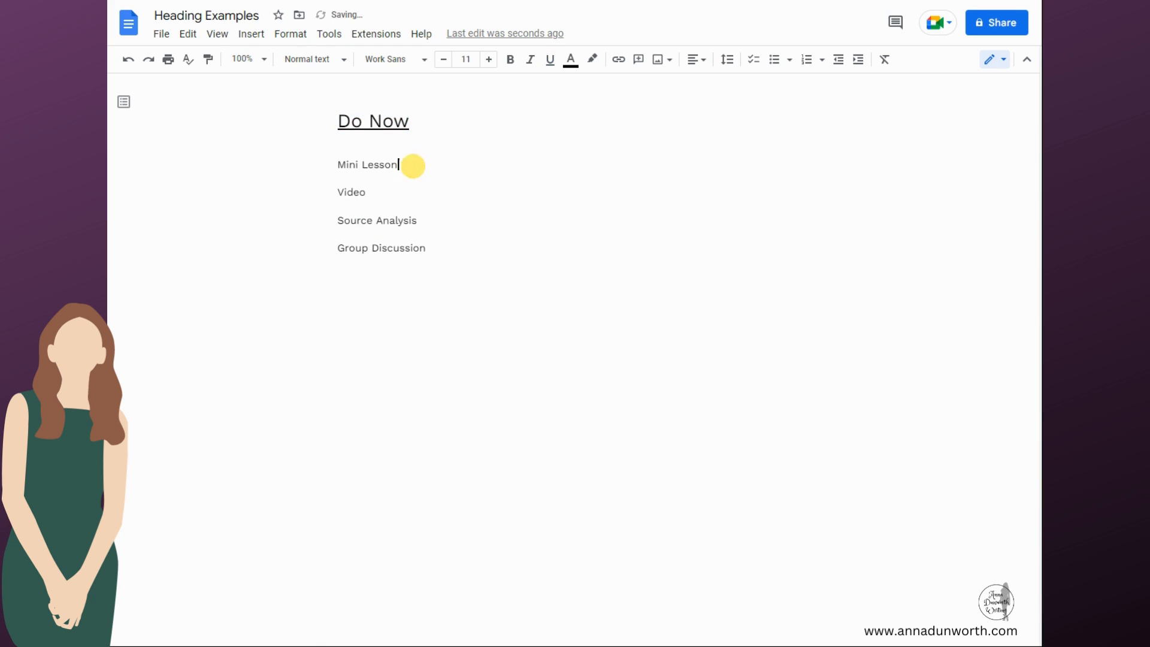
left_click(124, 107)
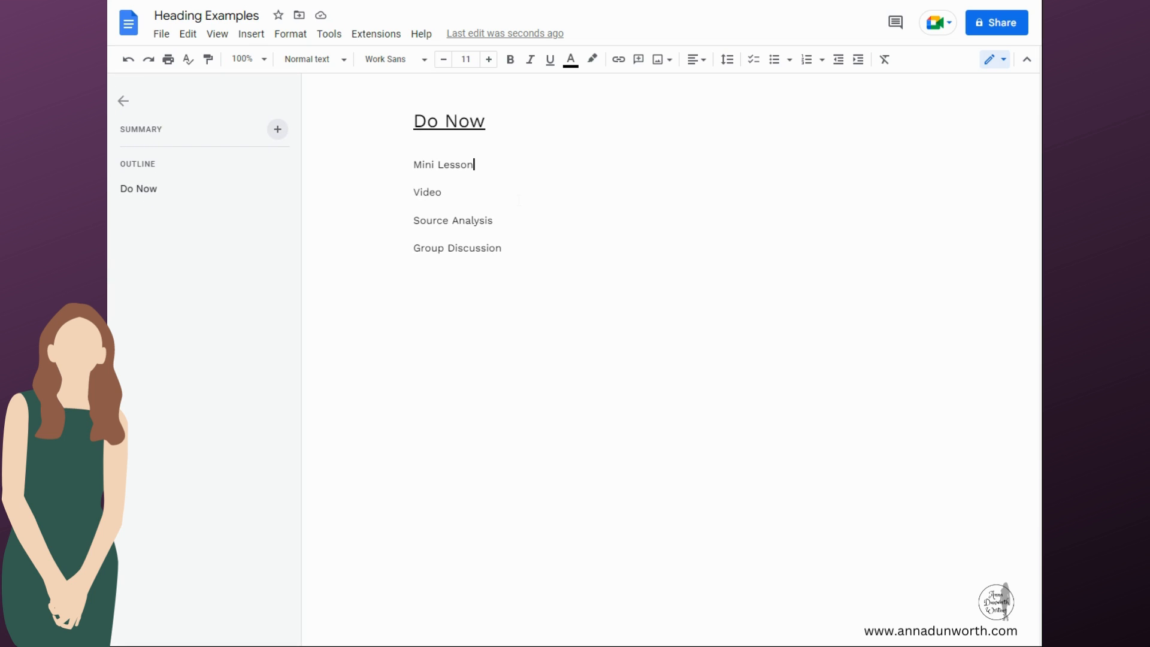
triple_click(449, 163)
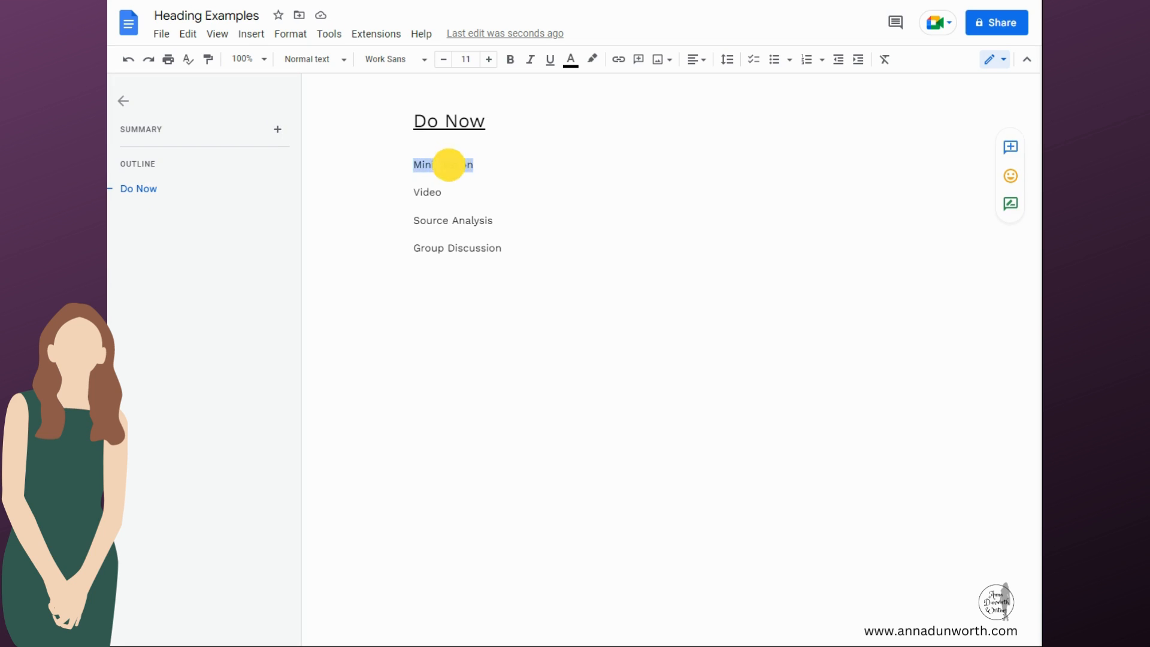
left_click(312, 59)
mouse_move(333, 170)
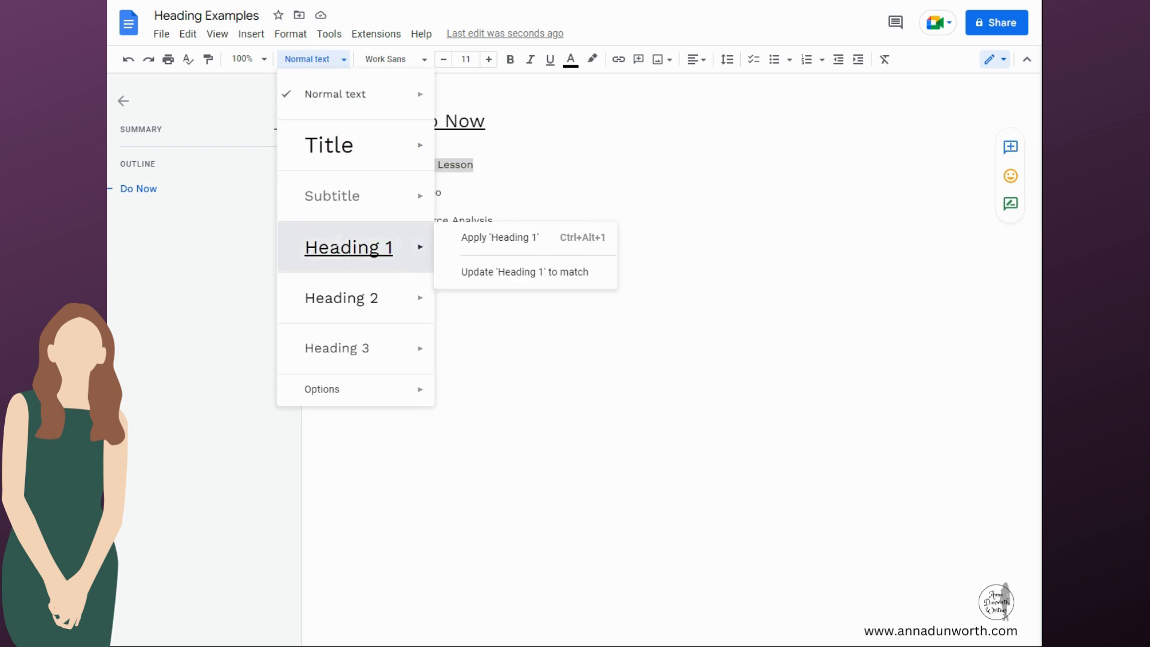
left_click(347, 246)
Apply the Heading 1 style to the "Video", "Source Analysis" and "Group Discussion" lines
triple_click(425, 213)
left_click(321, 64)
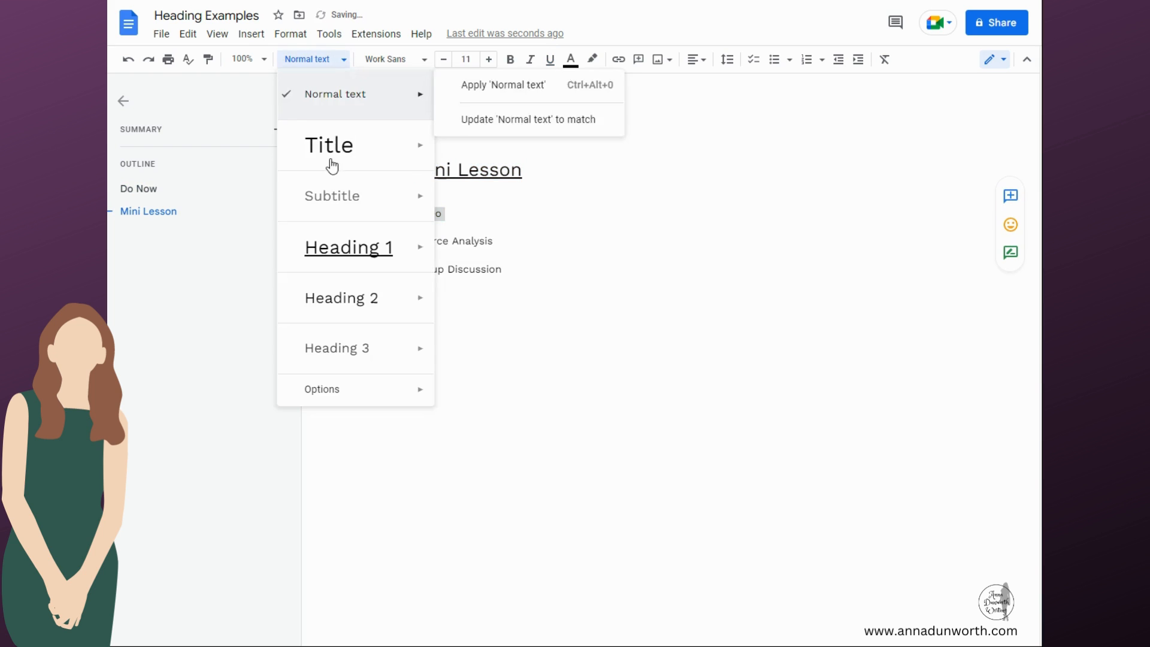
left_click(335, 262)
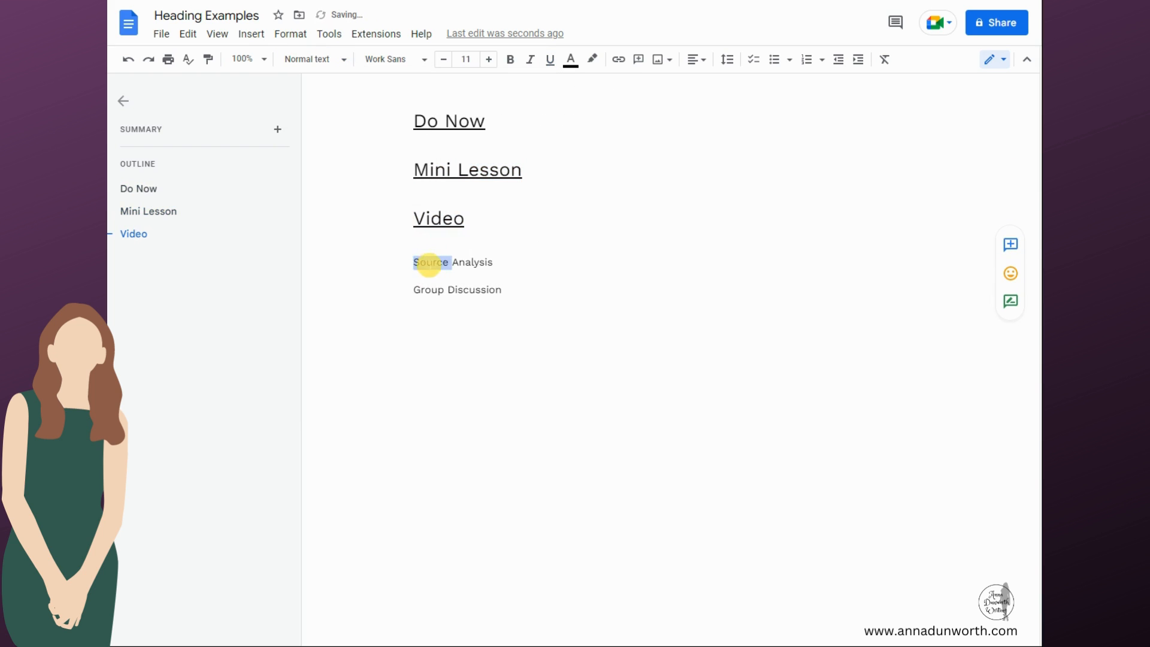
triple_click(429, 262)
left_click(329, 62)
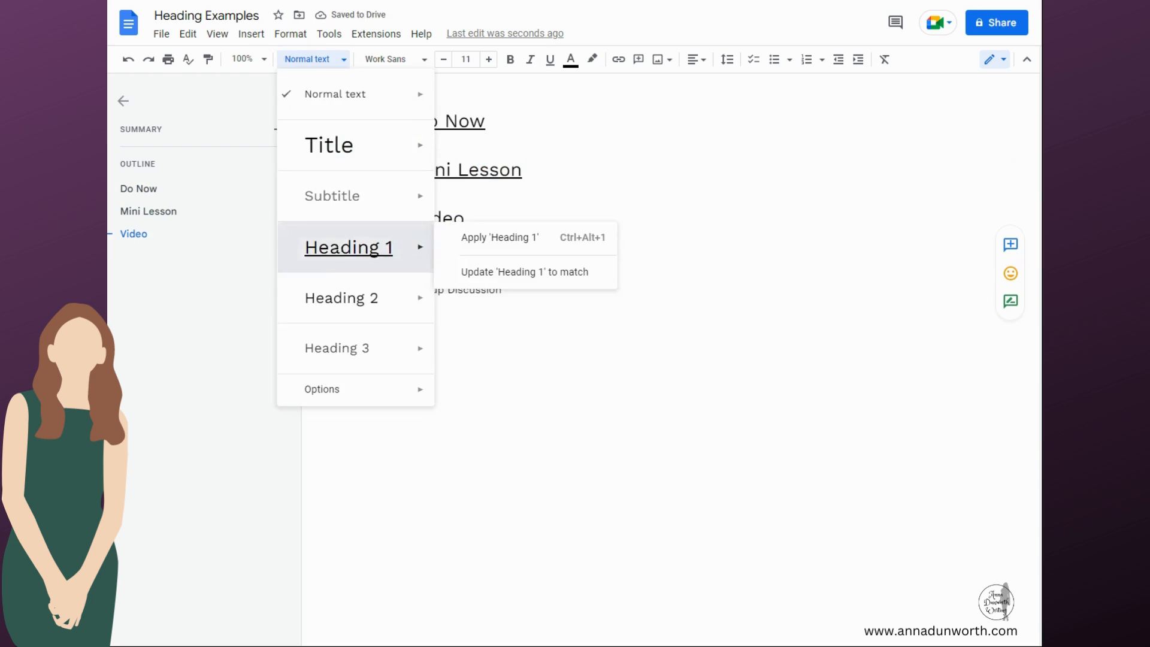
left_click(340, 252)
triple_click(419, 311)
left_click(326, 62)
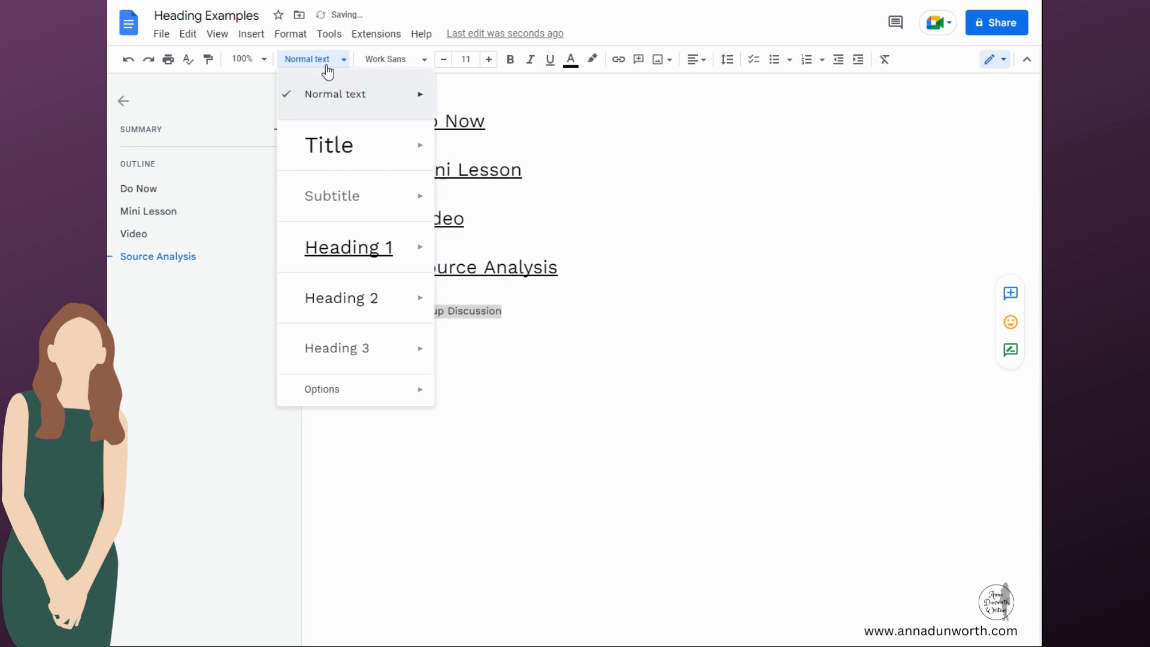
left_click(341, 243)
Add the line "Do Now Question" as normal text beneath the "Do Now" heading
left_click(503, 120)
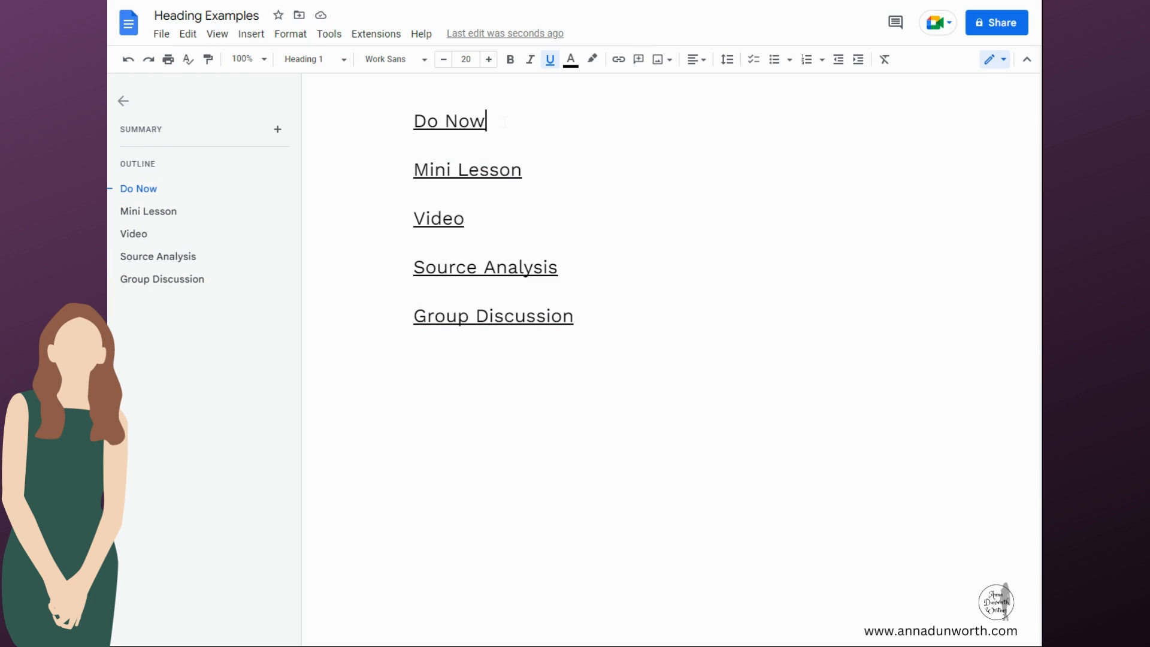
key("Return")
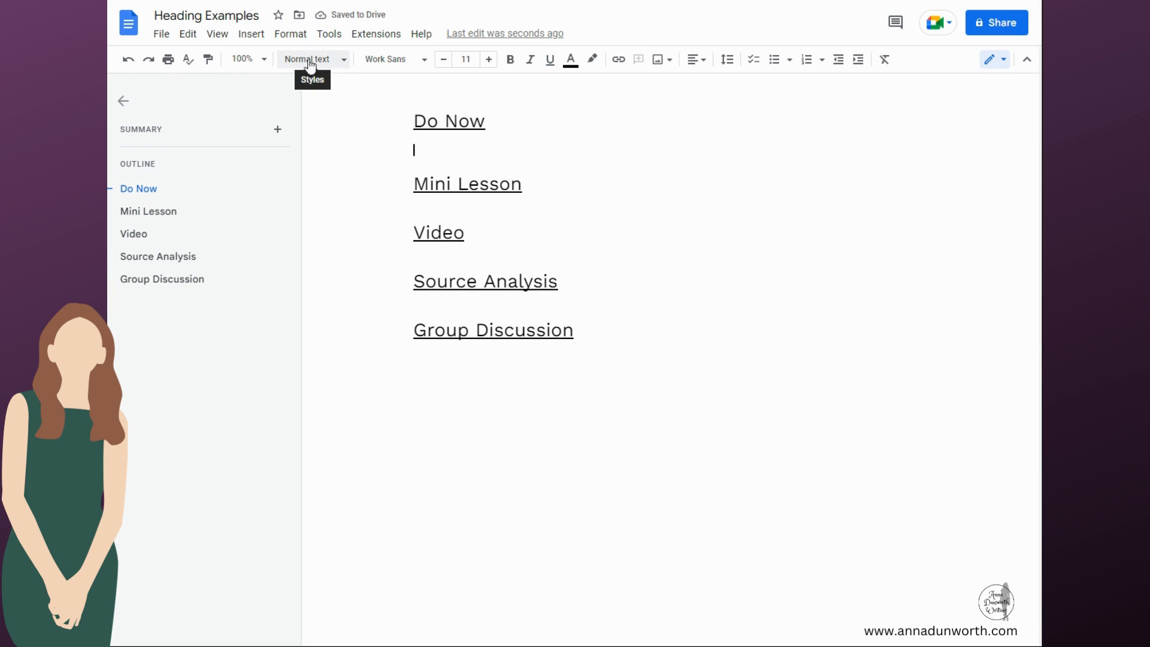
type("Do Now Ques")
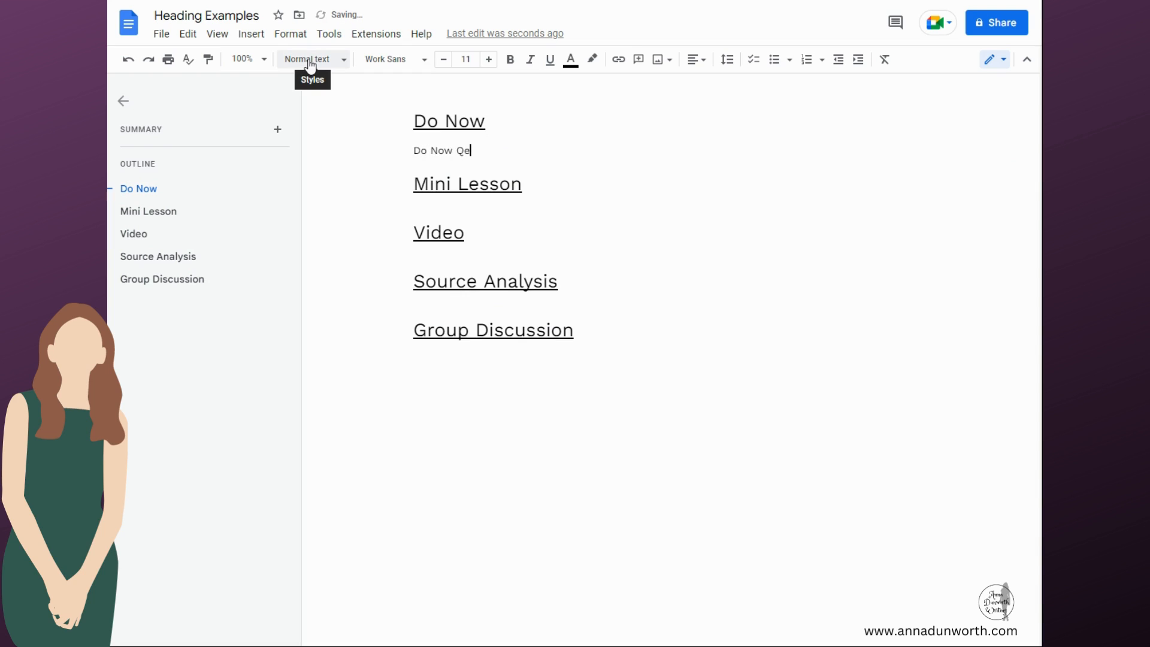
type("tion")
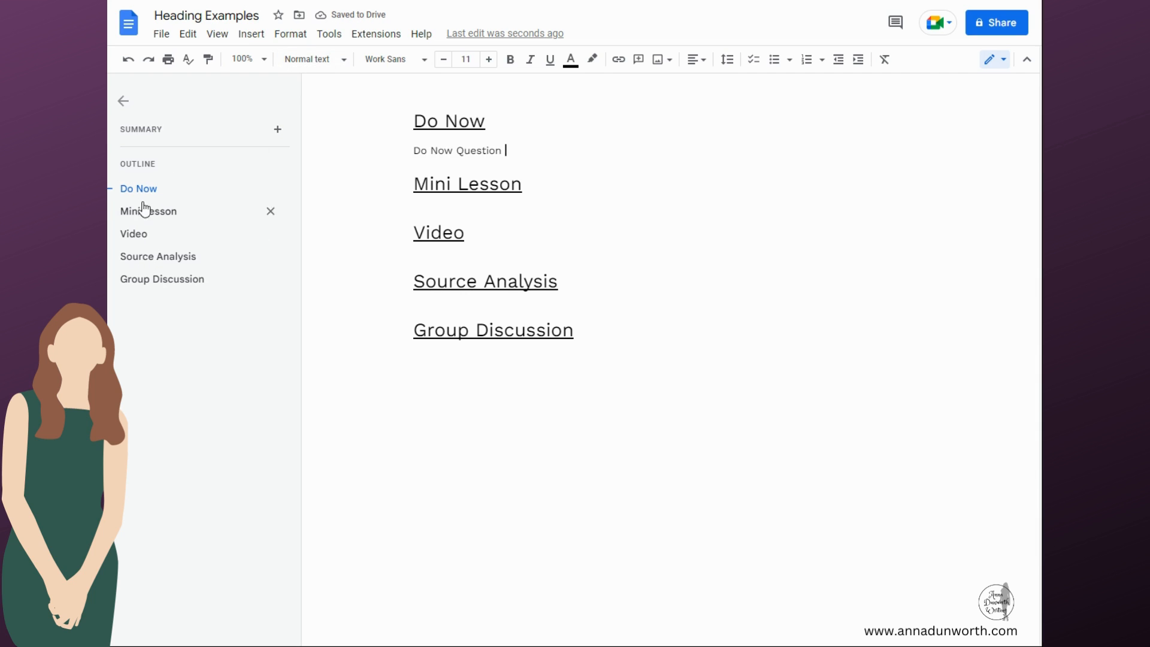
Insert the line "Do Now Response" directly below the "Do Now" heading and apply the Heading 2 style to it
left_click(457, 145)
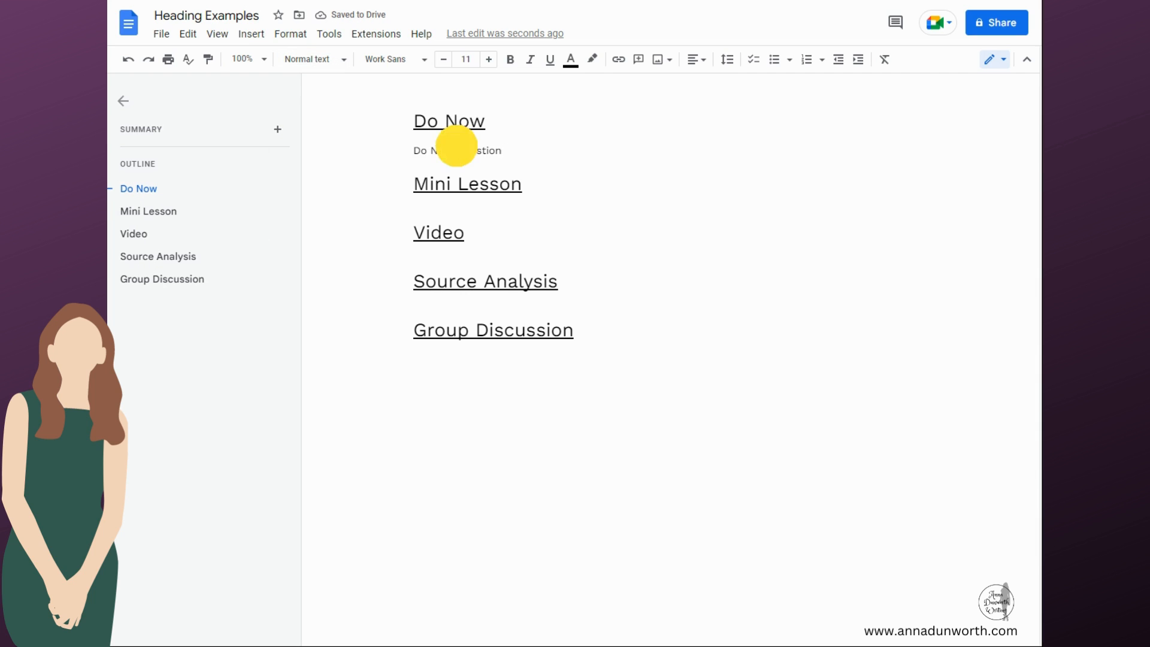
left_click(444, 120)
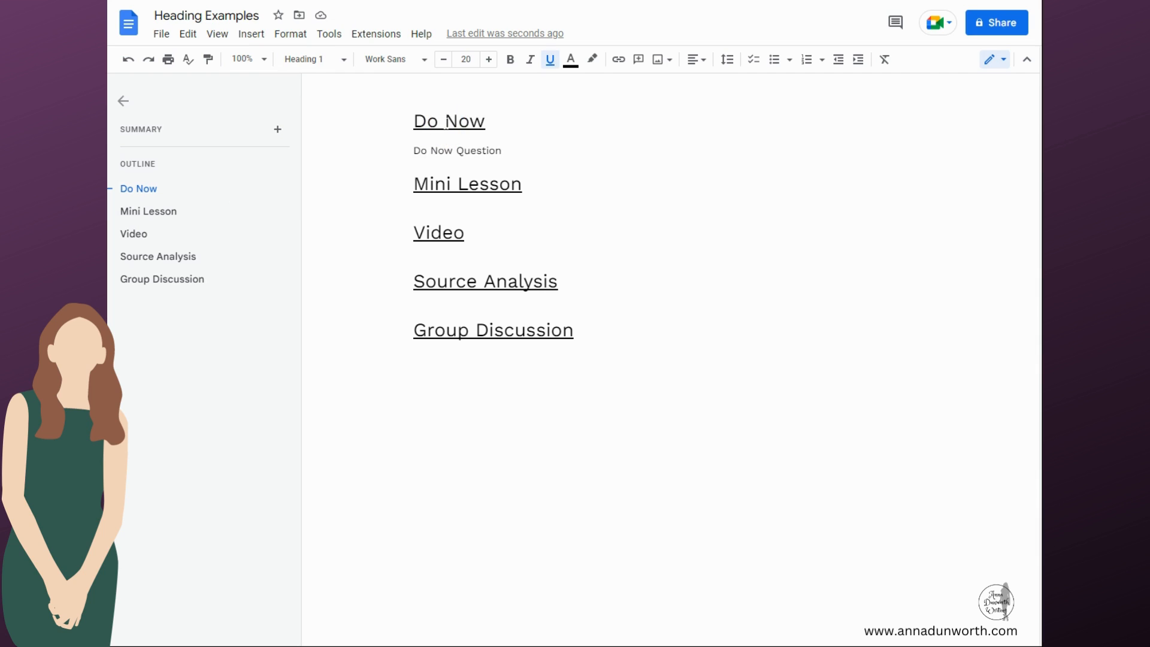
left_click(487, 121)
left_click(488, 124)
key("Return")
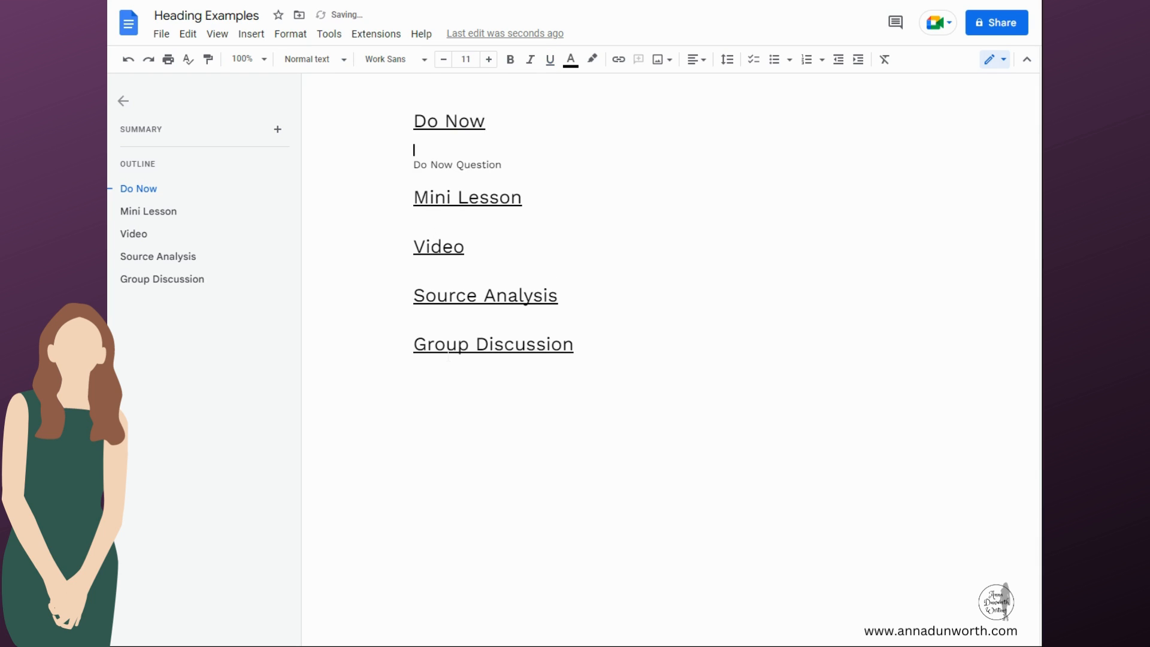
type("Do Now Response")
left_click(323, 59)
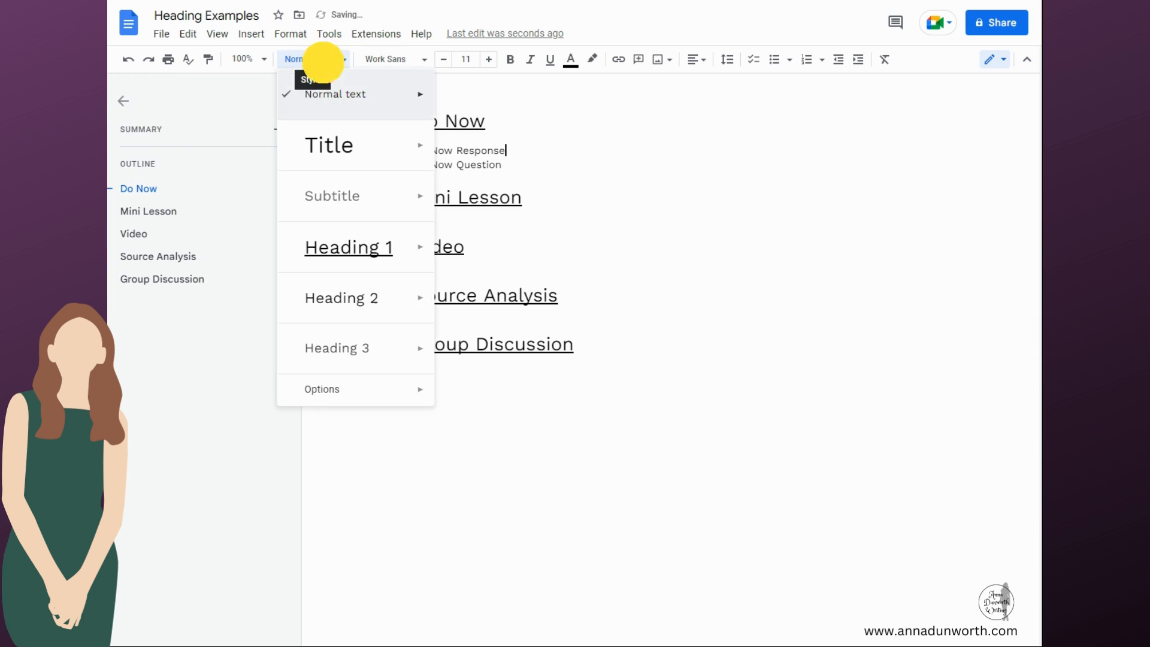
left_click(366, 295)
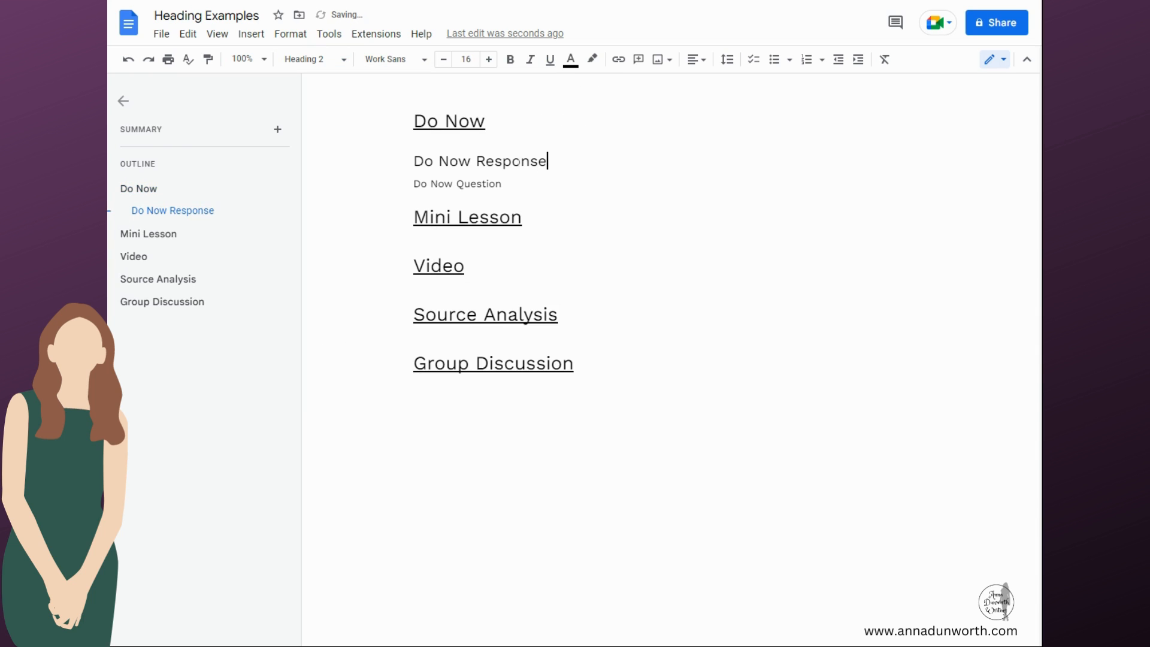
Make the "Do Now Response" heading bold and color its text red
left_click_drag(539, 162, 415, 164)
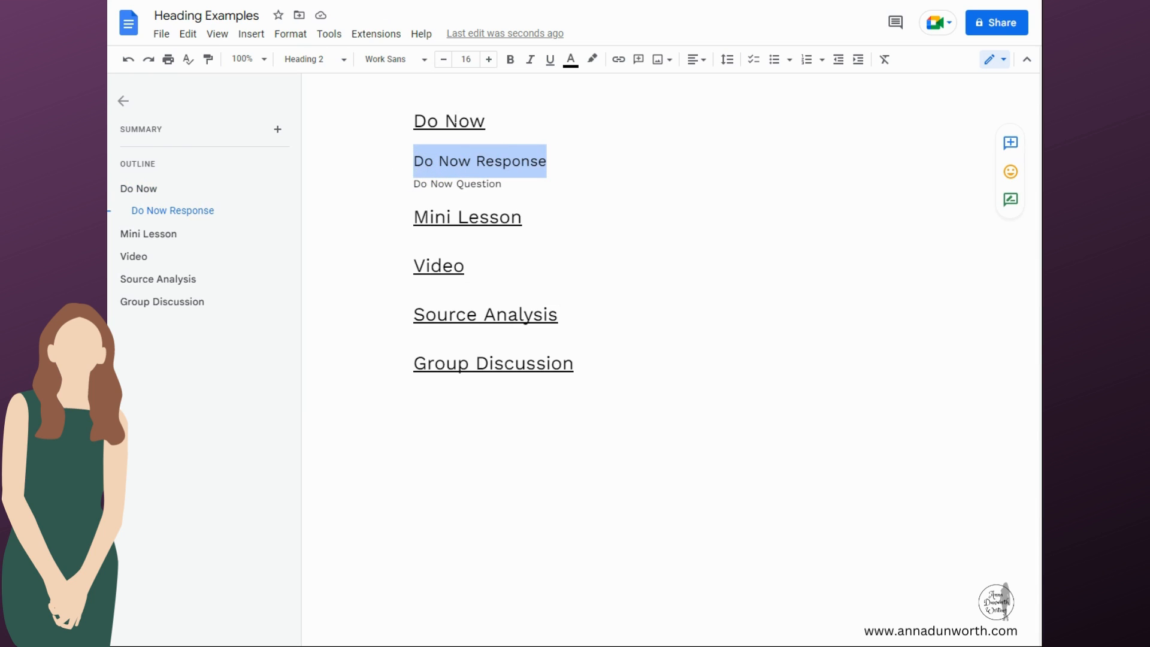
triple_click(454, 118)
left_click(474, 157)
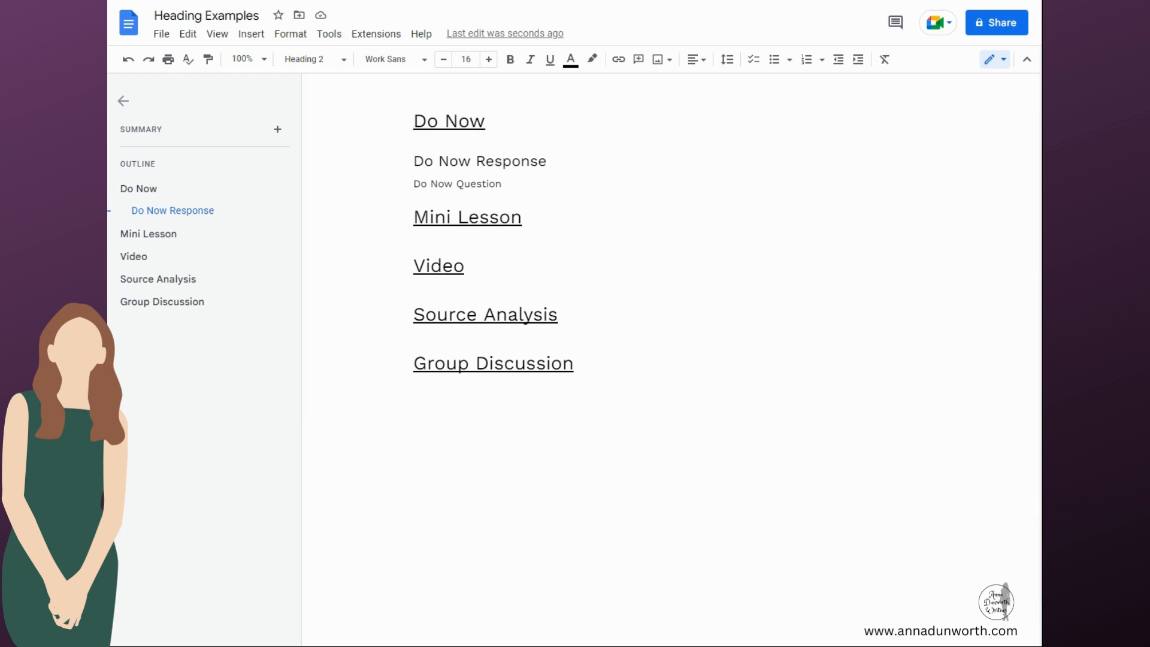
left_click(547, 162)
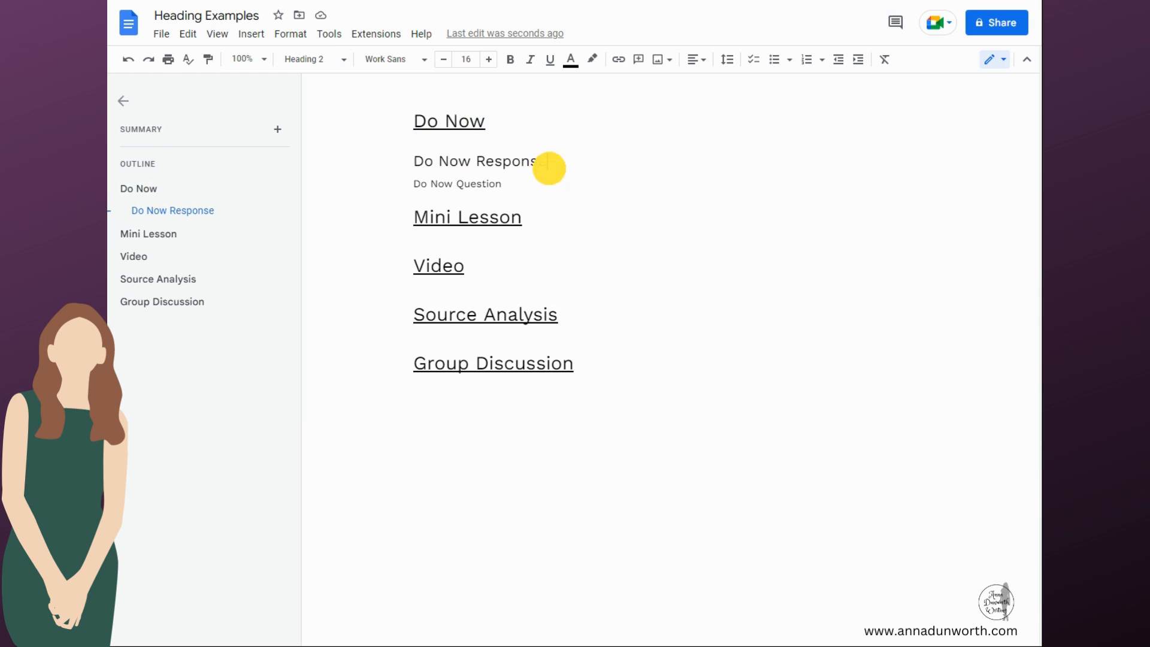
left_click_drag(547, 162, 413, 165)
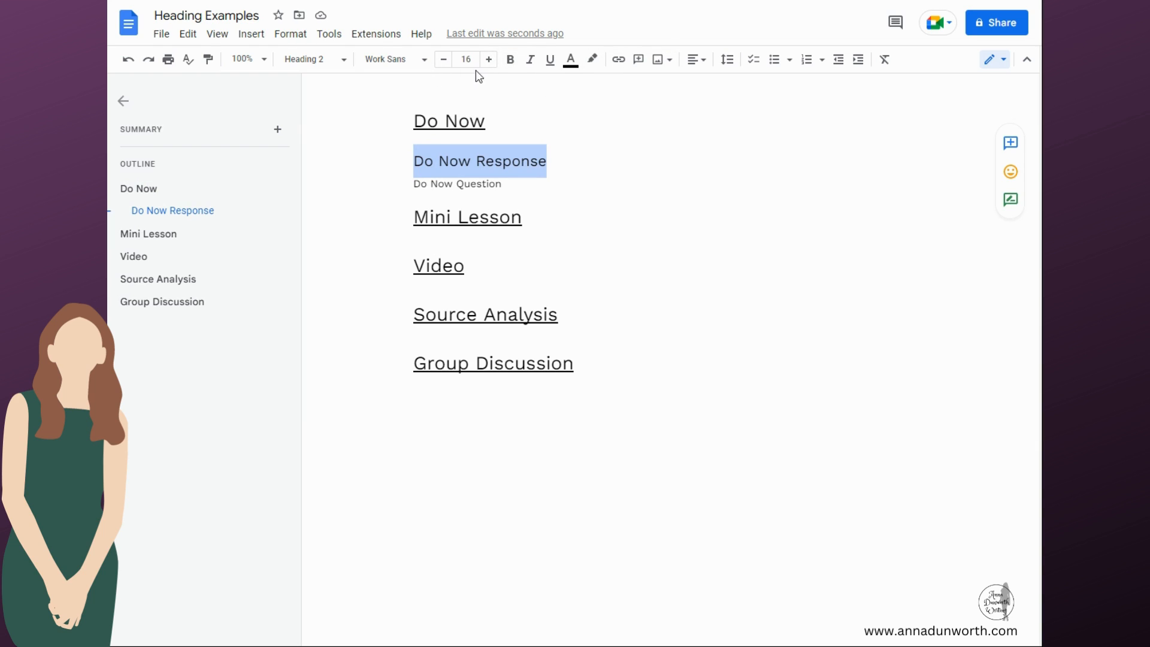
left_click(510, 60)
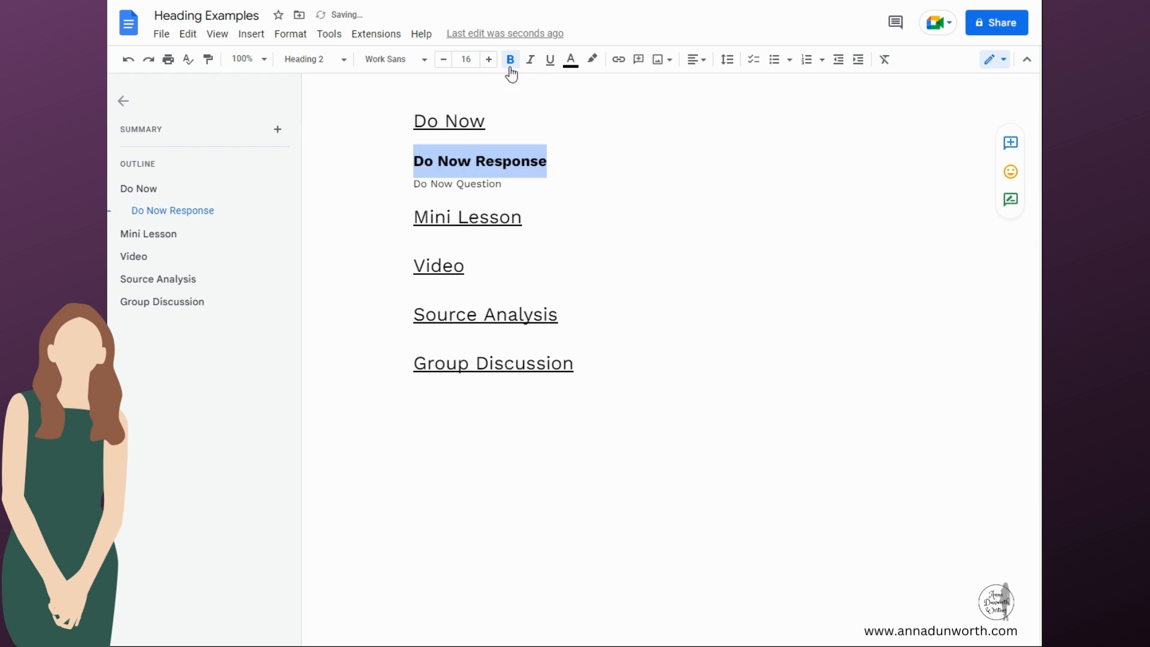
left_click(576, 62)
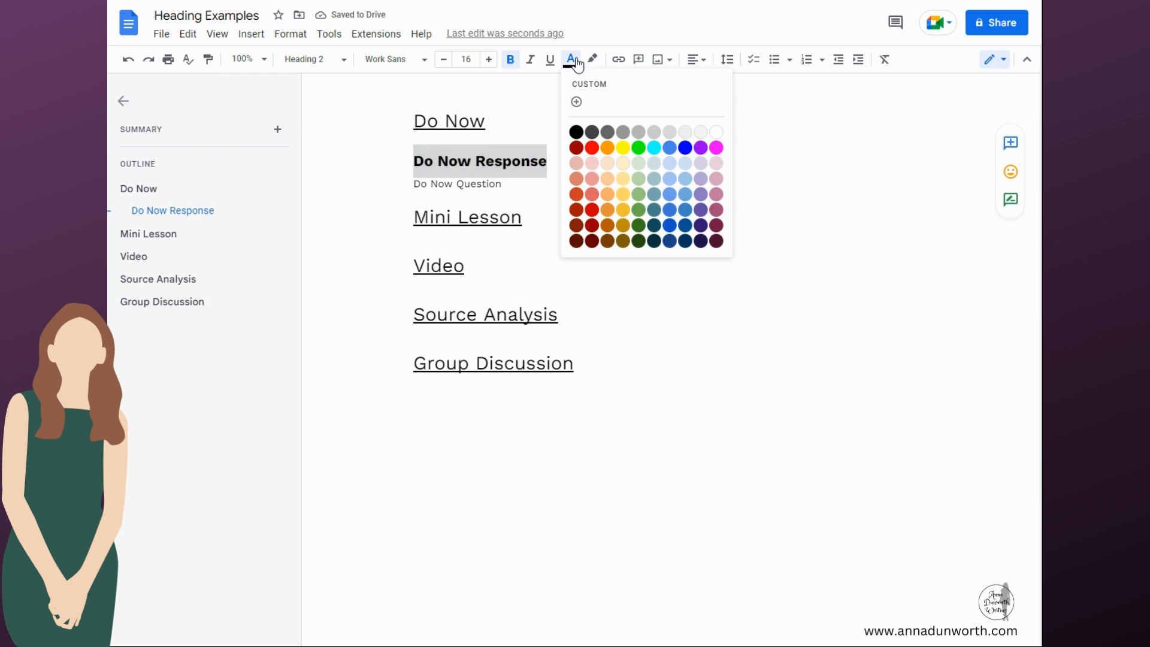
left_click(592, 147)
Update the Heading 2 style to match the formatting of the "Do Now Response" heading
triple_click(551, 172)
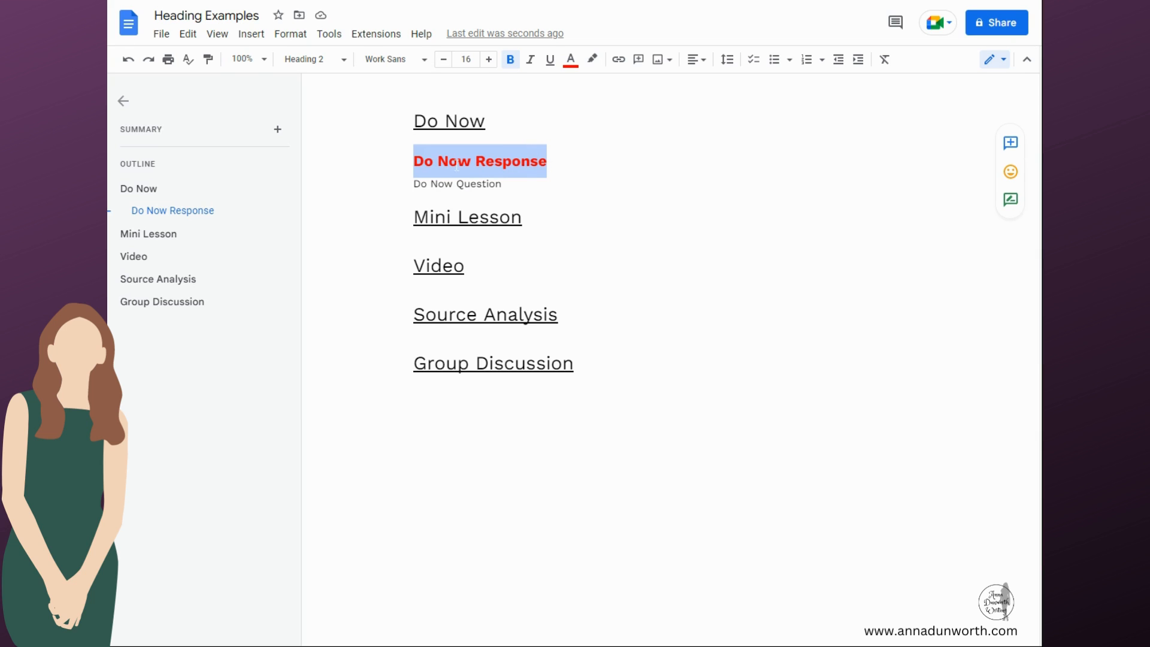
left_click(334, 62)
mouse_move(343, 273)
mouse_move(354, 292)
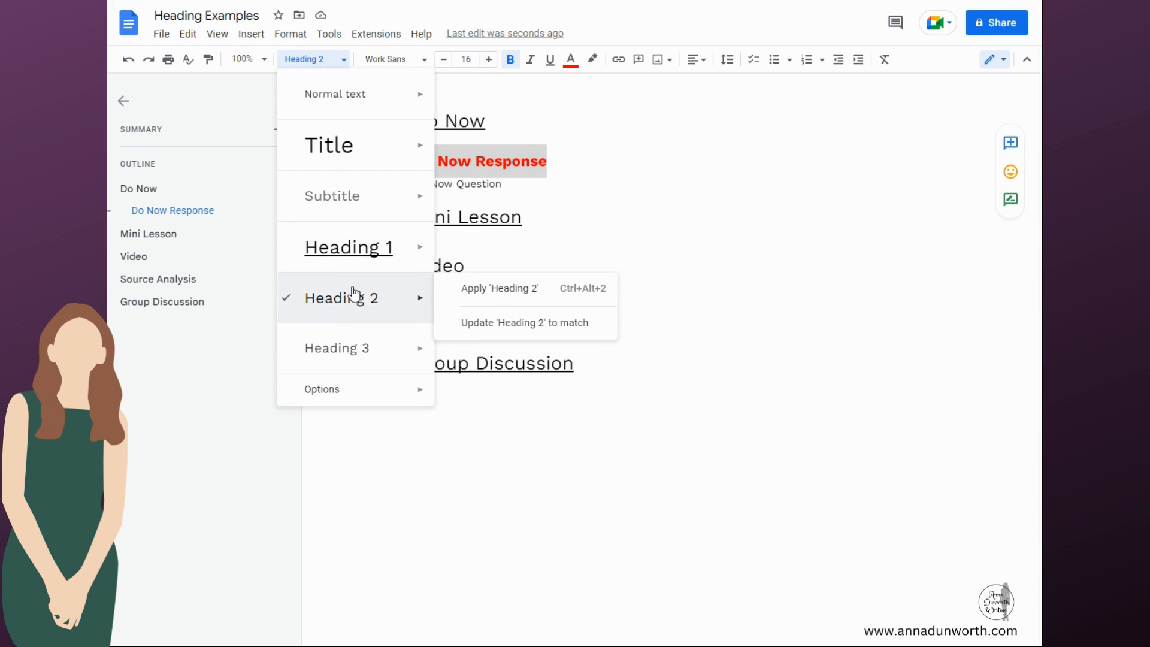
left_click(532, 324)
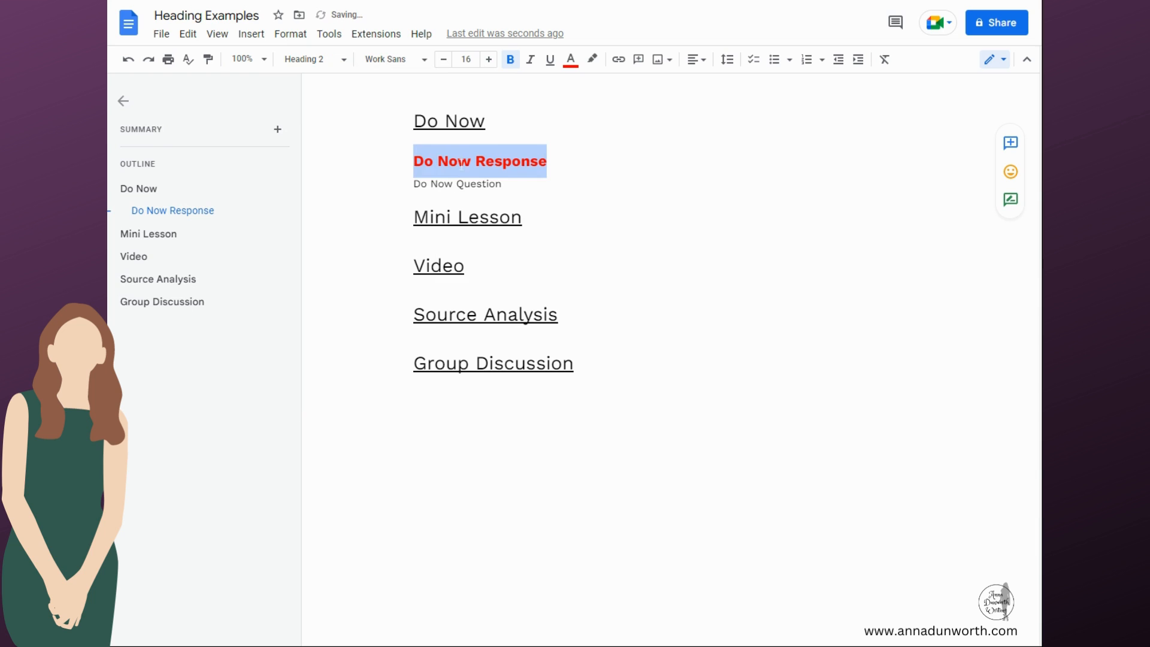
Apply the updated Heading 2 style to the "Do Now Question" line
triple_click(457, 181)
left_click(309, 60)
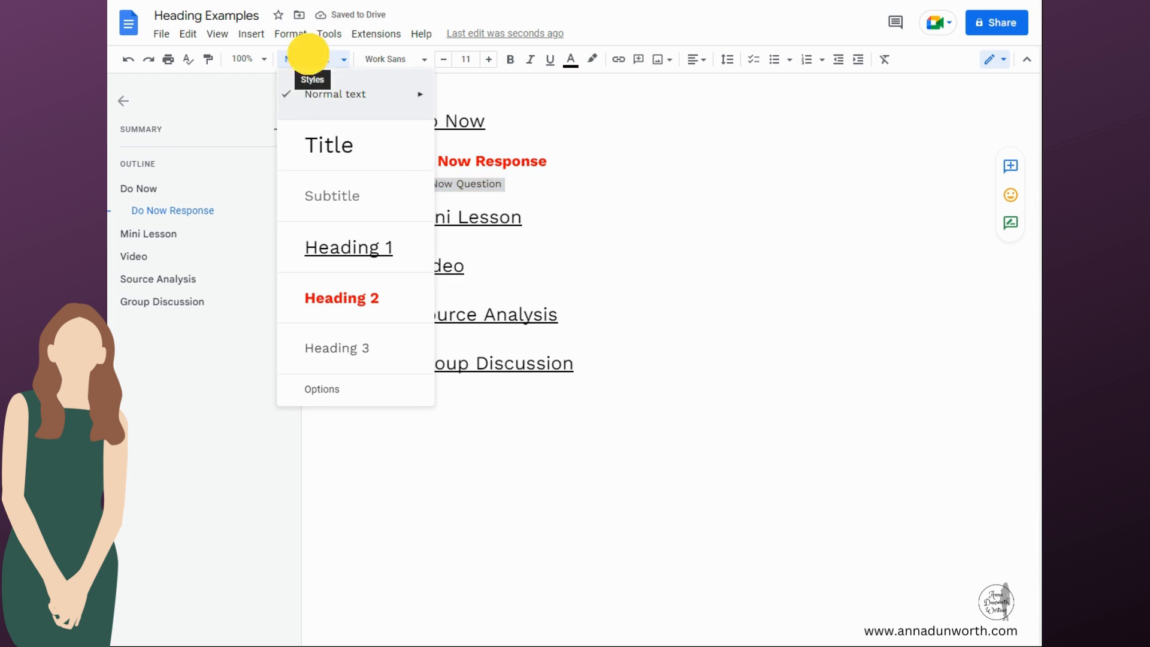
left_click(351, 310)
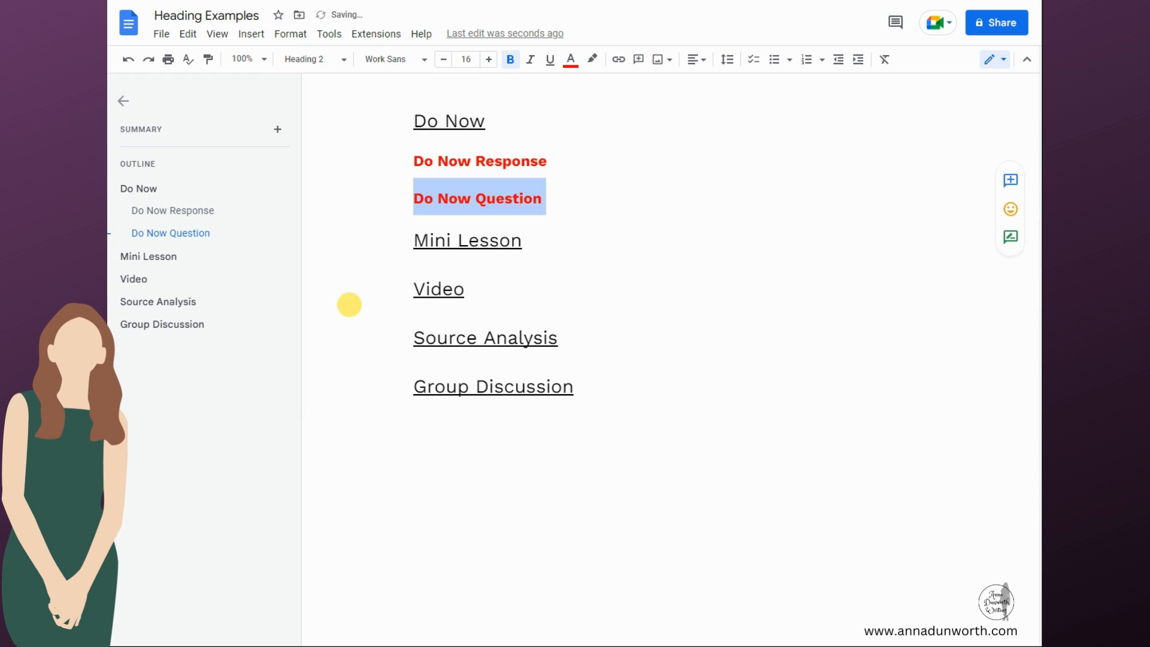
left_click(524, 198)
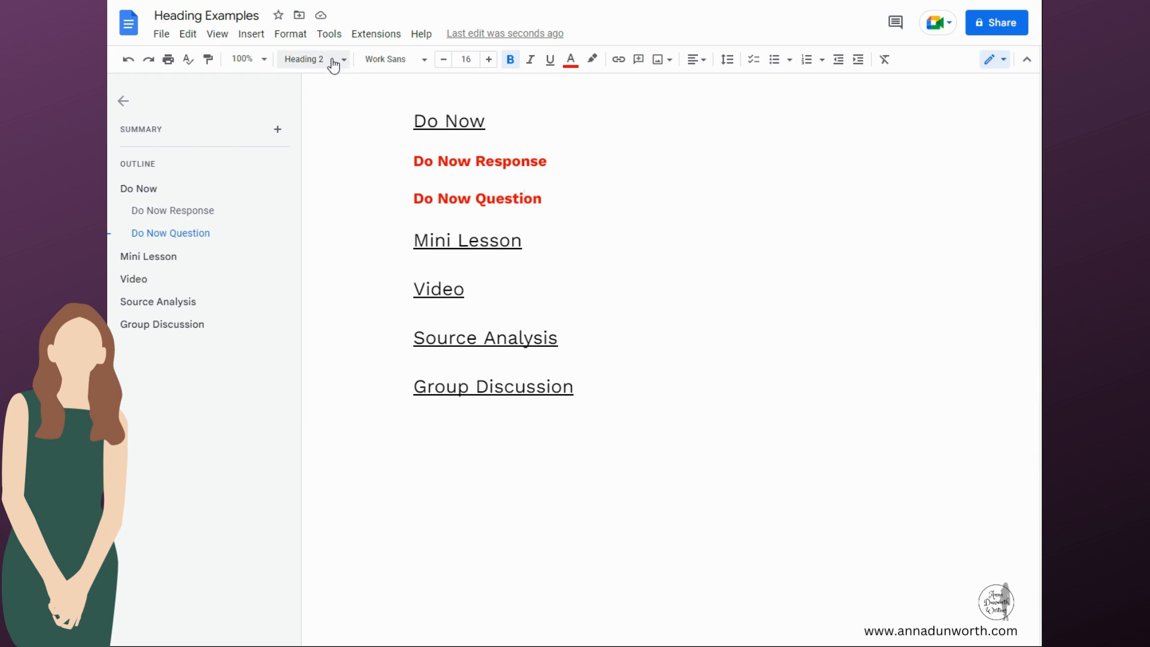
left_click(568, 209)
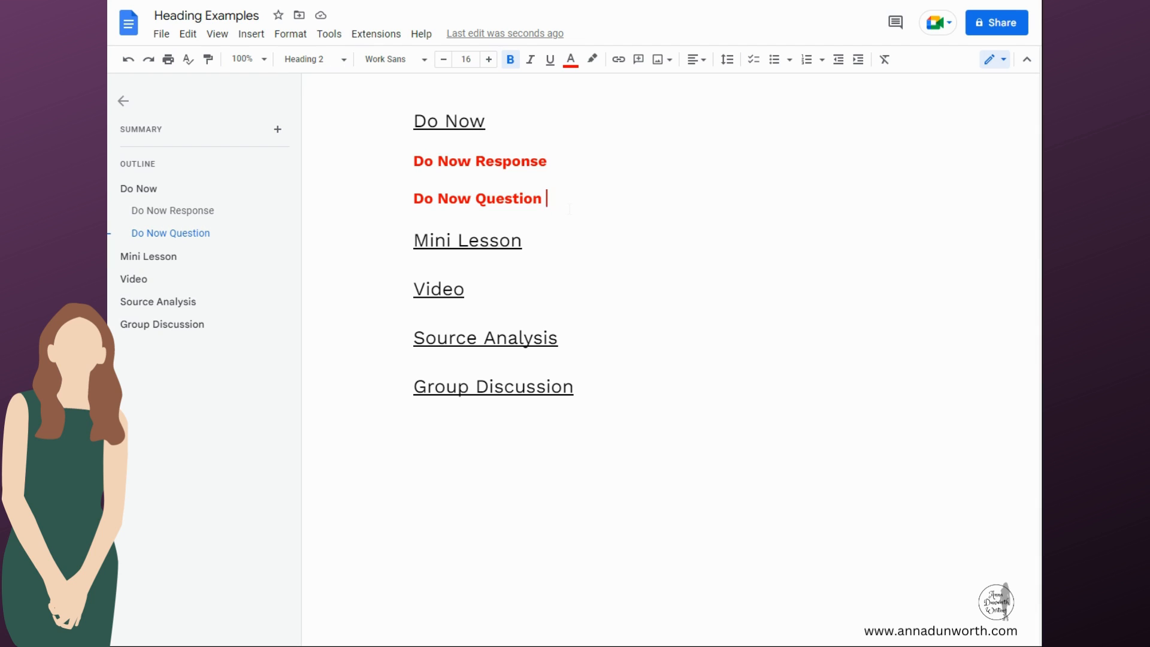
left_click(545, 190)
left_click(592, 386)
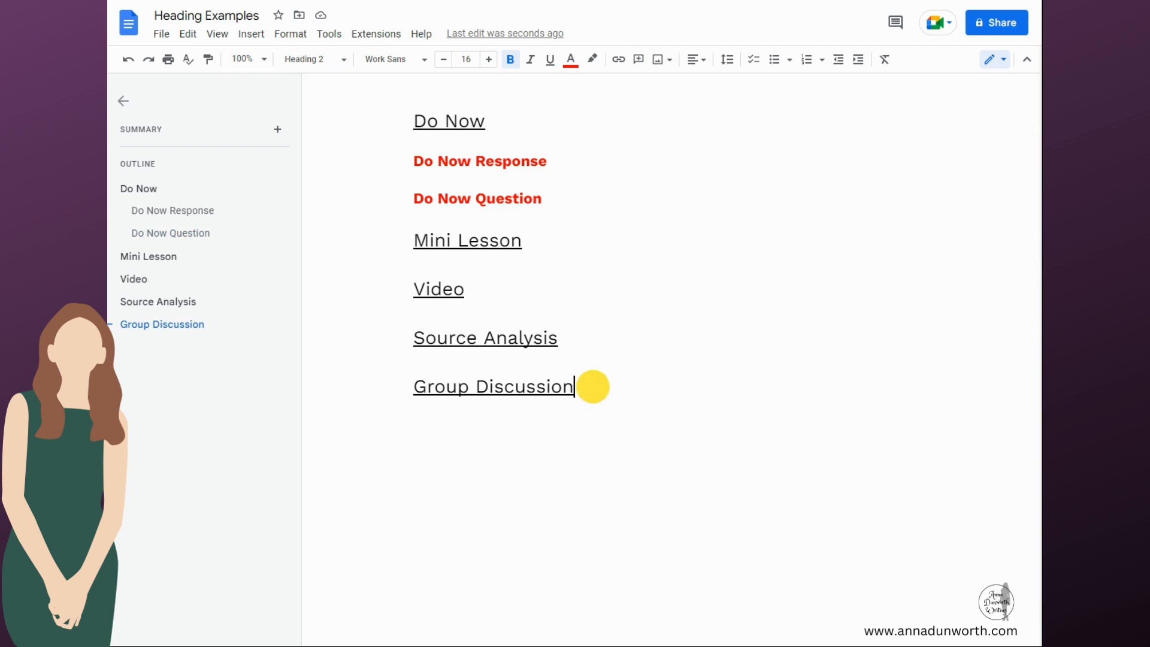
Insert an empty line above the "Do Now" heading and set it to the Normal text style
left_click(416, 120)
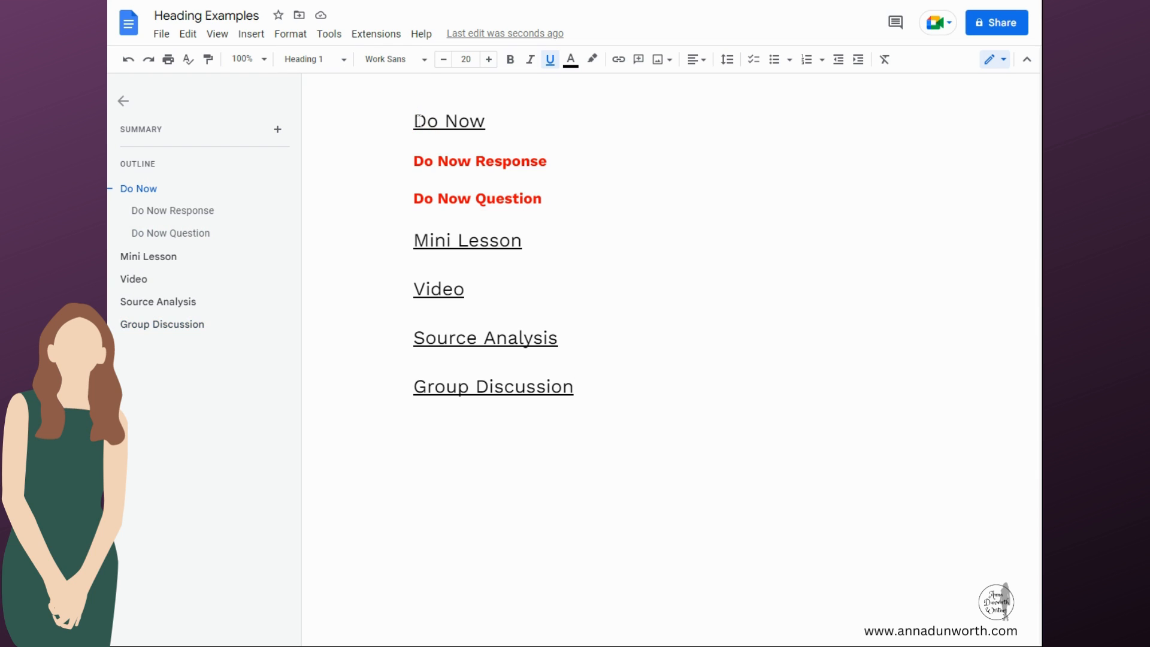
key("Return")
key("Up")
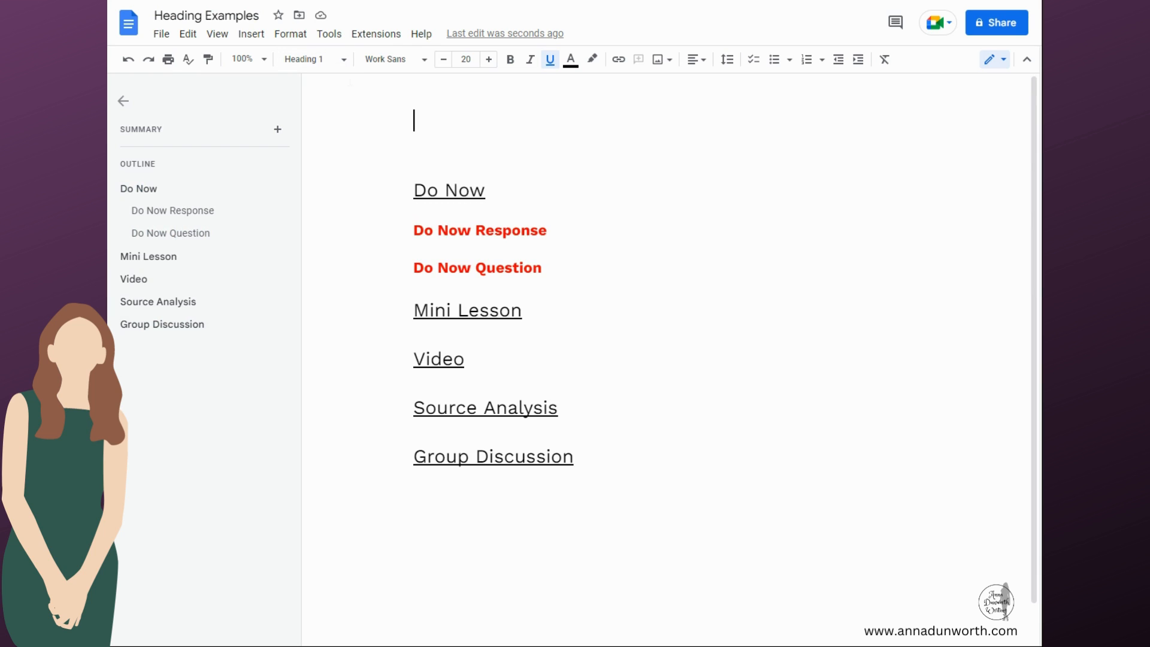
left_click(325, 70)
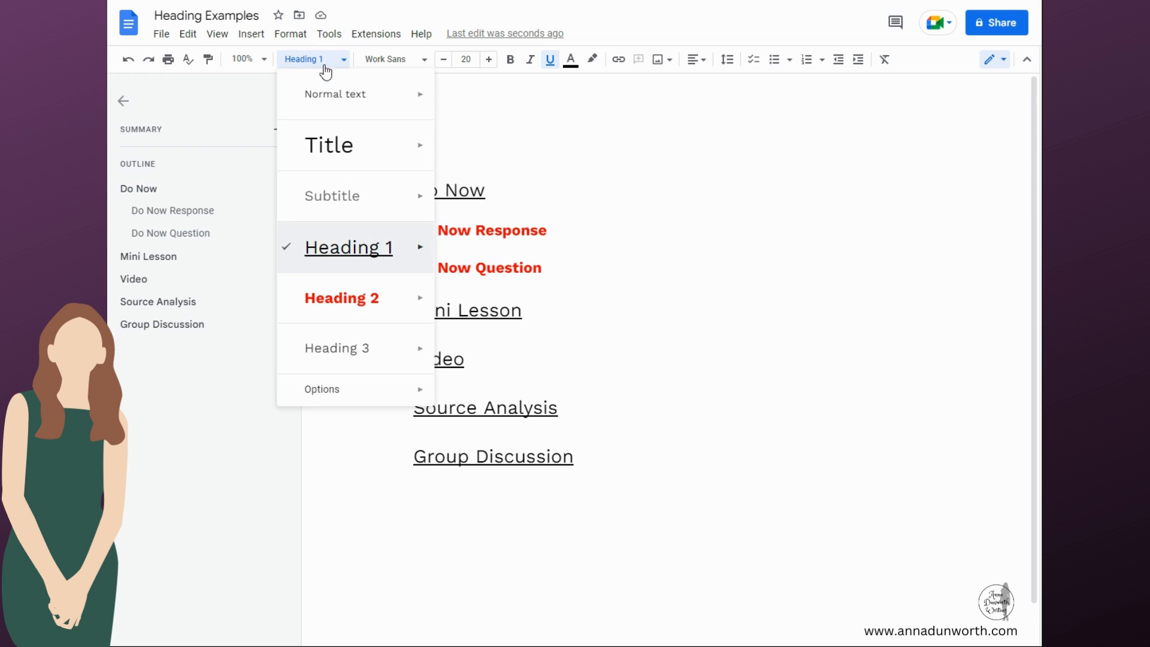
left_click(325, 93)
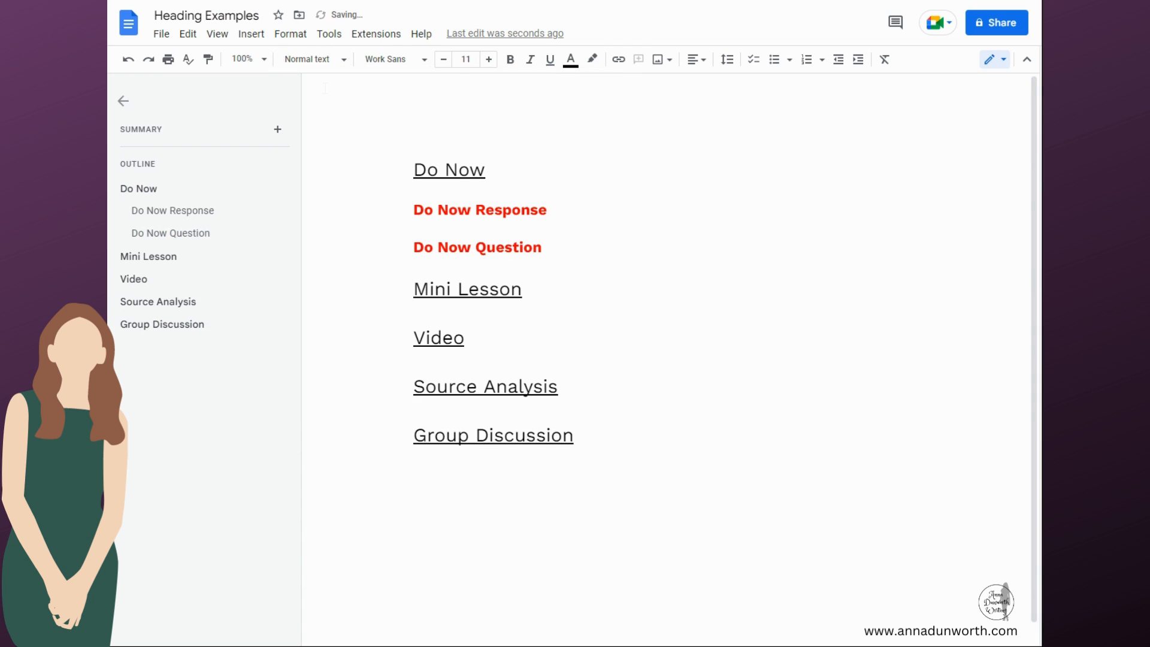
Insert a table of contents with blue links just before the "Mini Lesson" heading
left_click(151, 257)
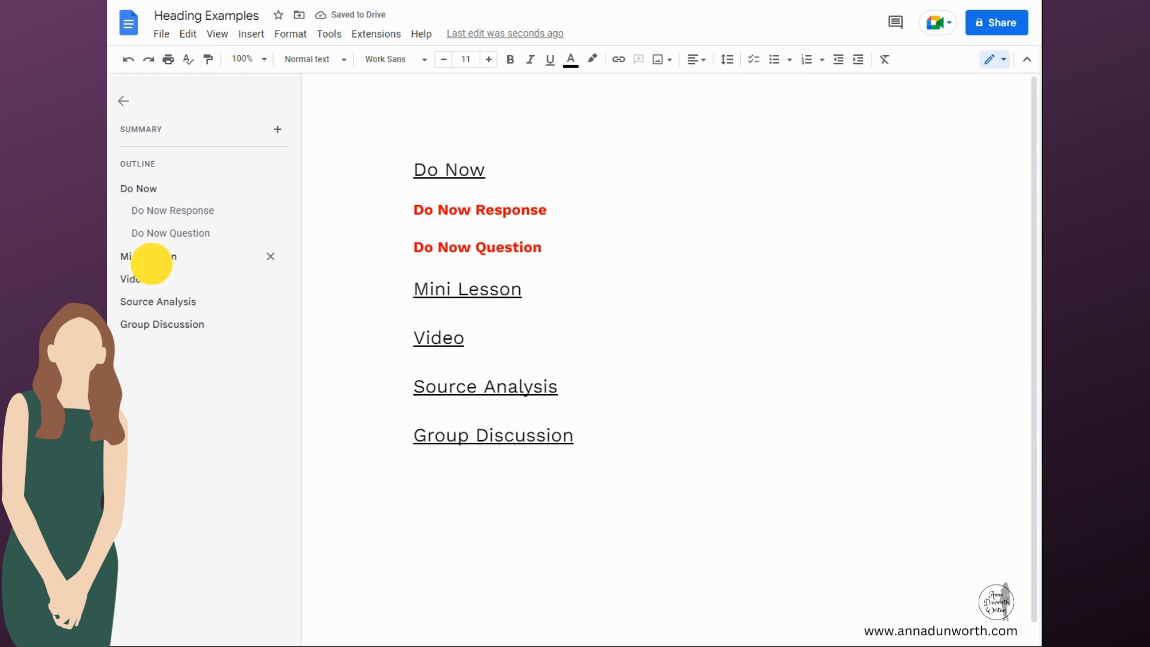
left_click(261, 36)
mouse_move(290, 34)
mouse_move(441, 84)
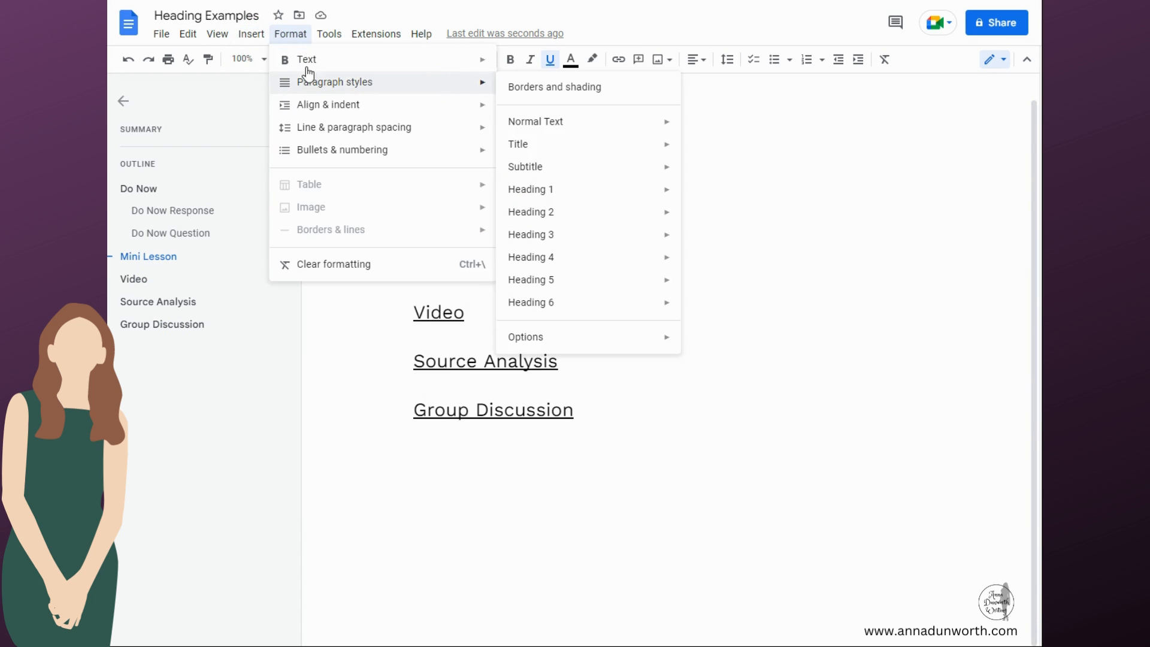
mouse_move(251, 34)
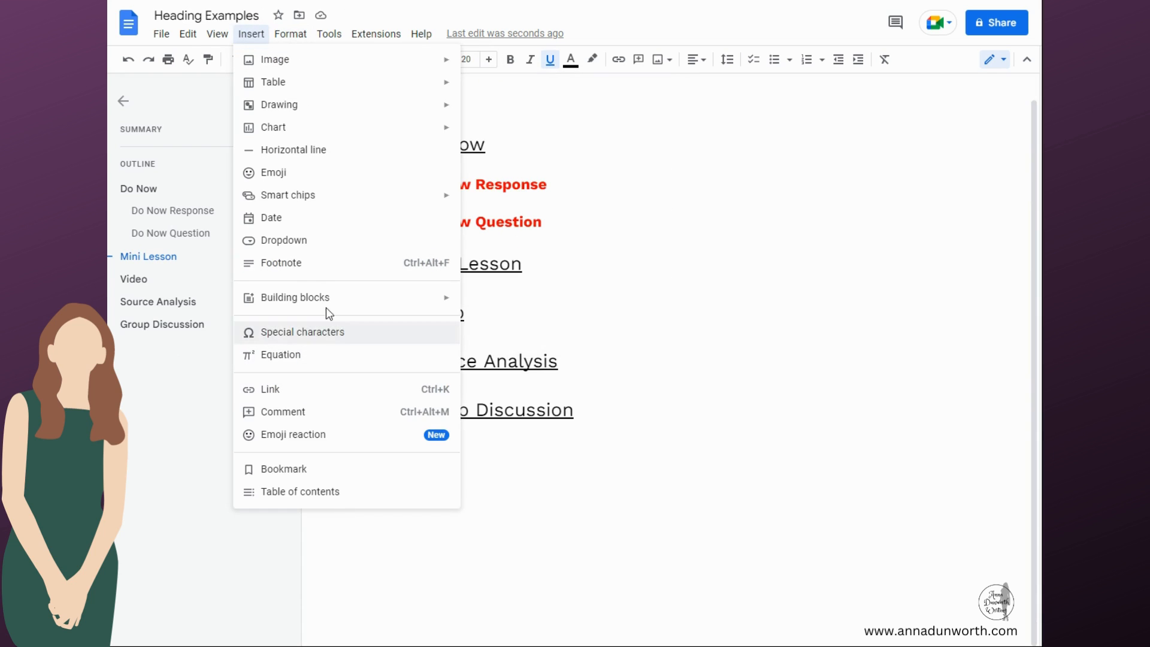
left_click(296, 501)
Move the table of contents from above "Mini Lesson" to a new line above the "Do Now" heading
left_click(456, 285)
left_click_drag(458, 282, 481, 360)
key("ctrl+c")
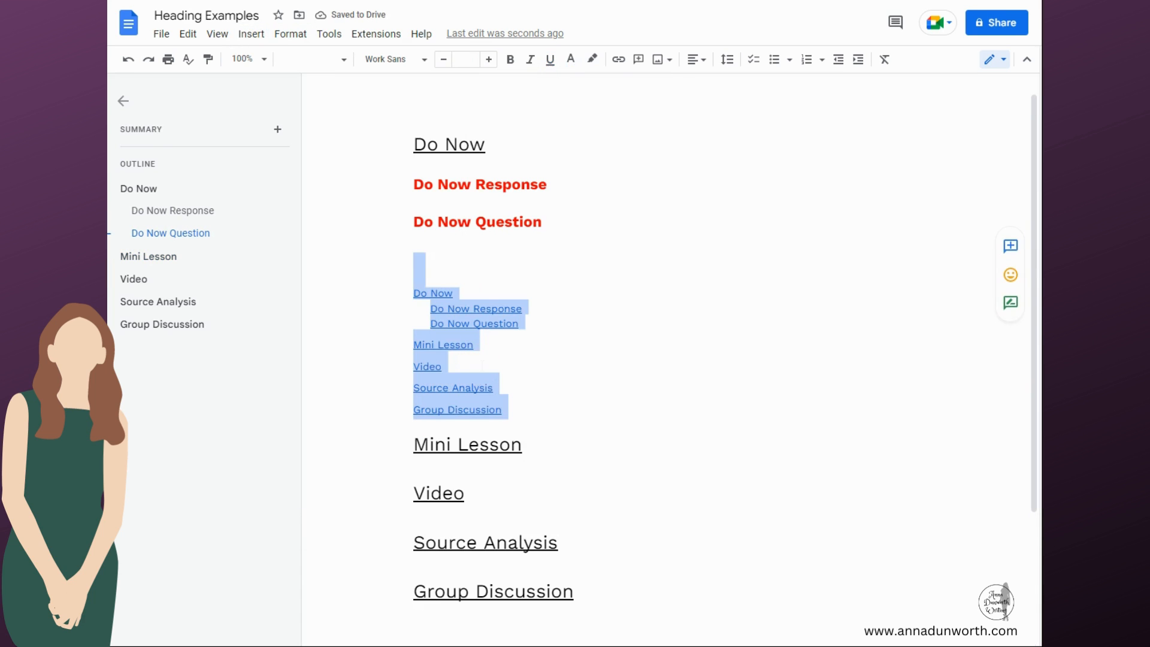
key("BackSpace")
left_click(424, 145)
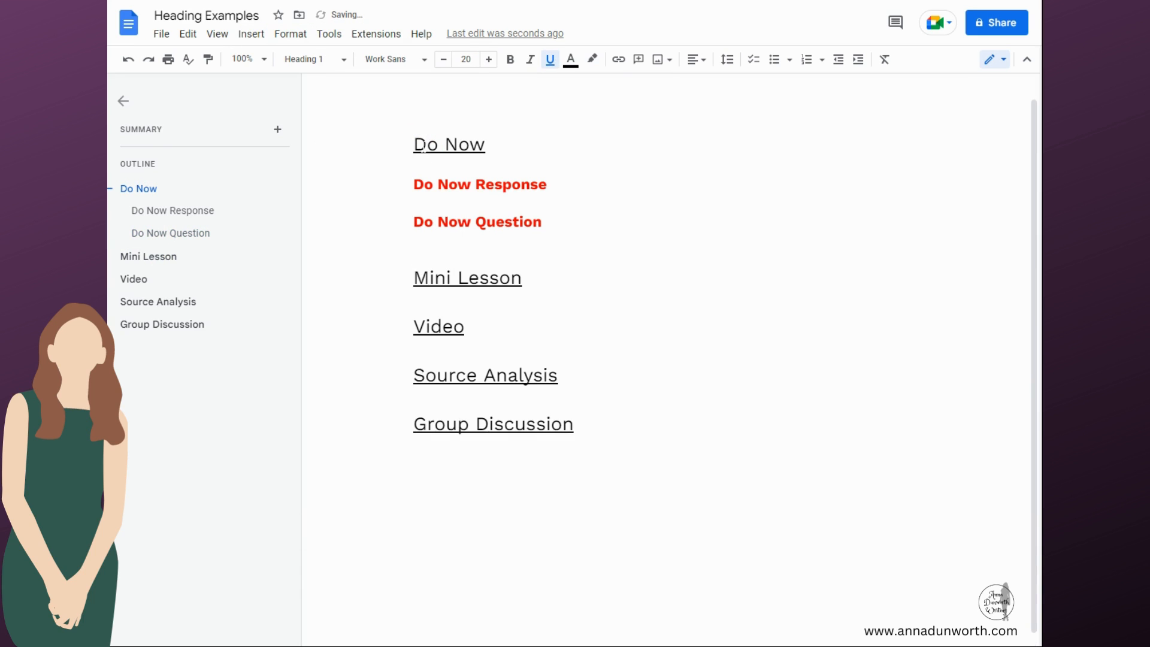
key("Return")
key("ctrl+v")
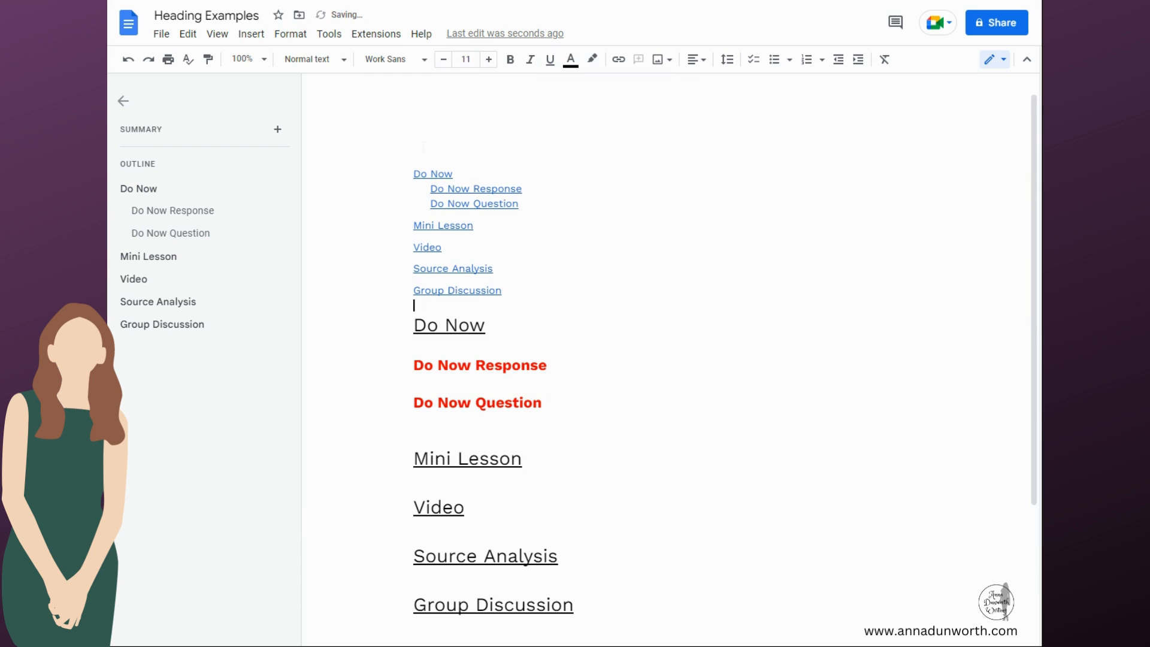
Set the empty line above the table of contents to the Normal text style
left_click(423, 159)
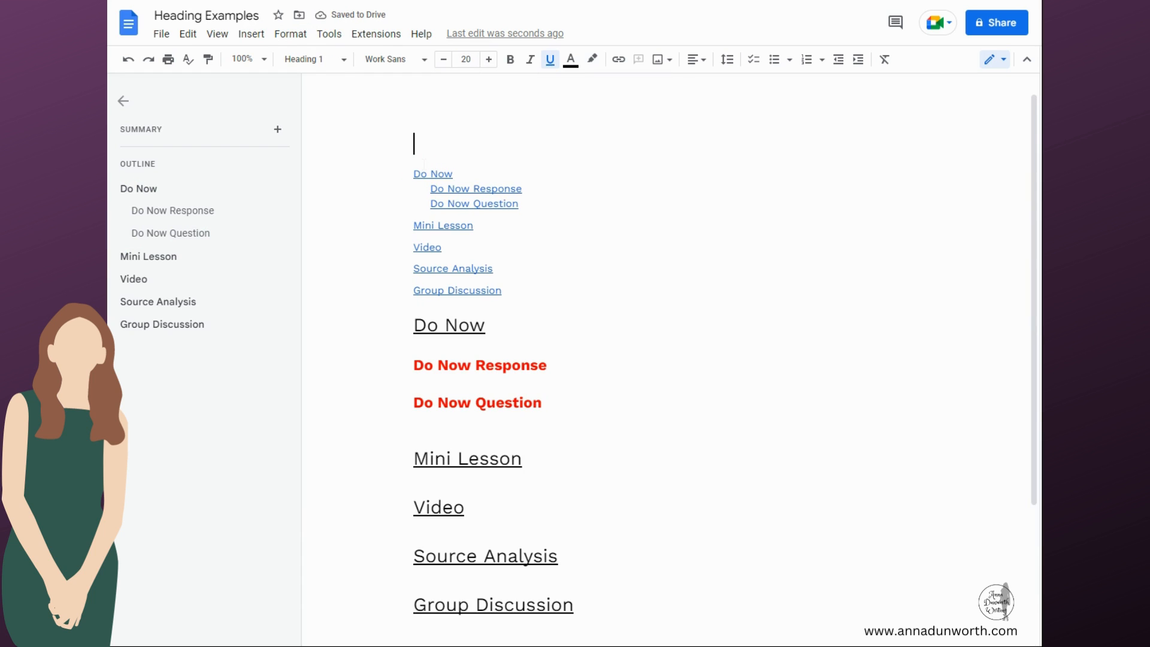
left_click(331, 62)
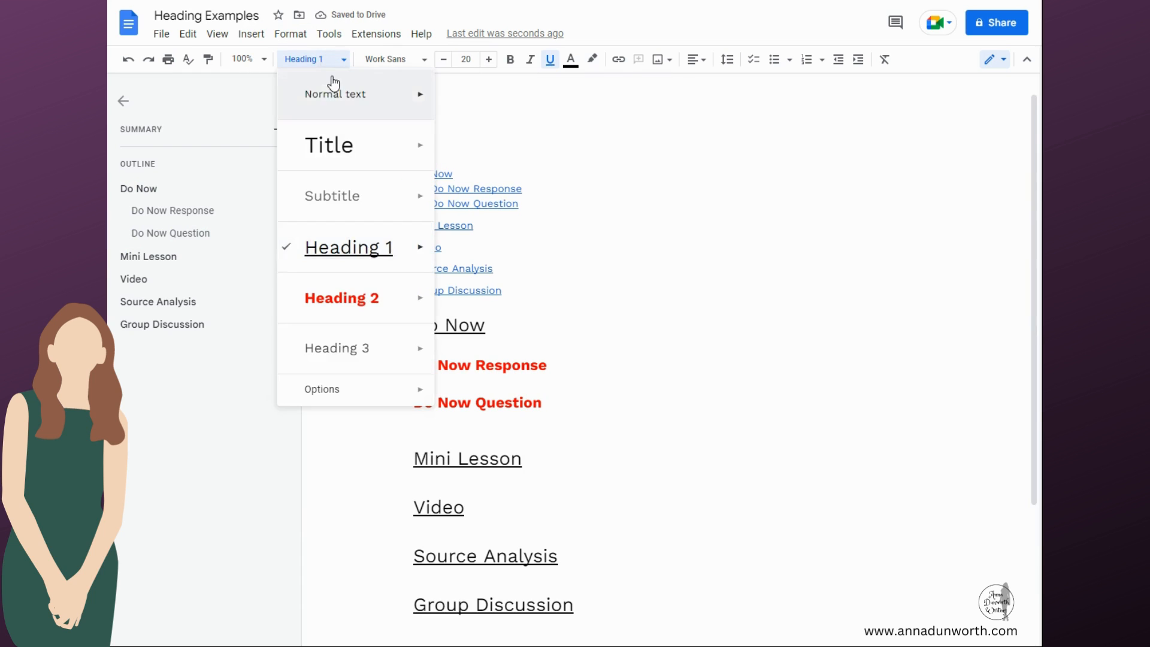
left_click(331, 87)
left_click(408, 312)
Test the table of contents by following its link to the "Group Discussion" heading
left_click(458, 274)
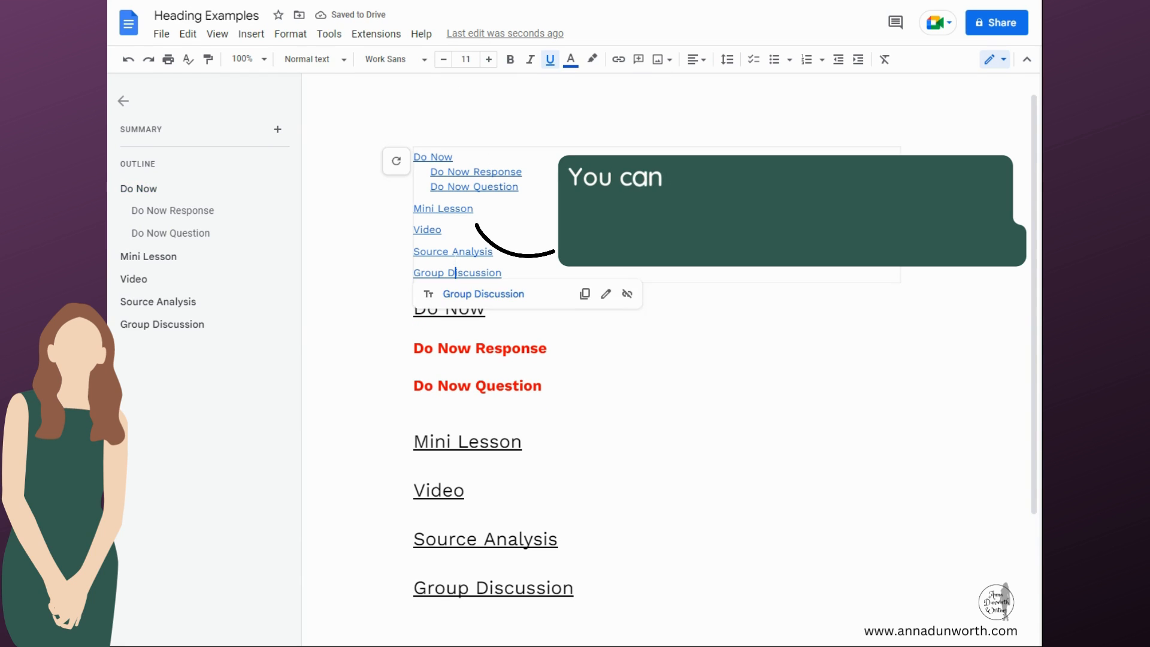
left_click(459, 293)
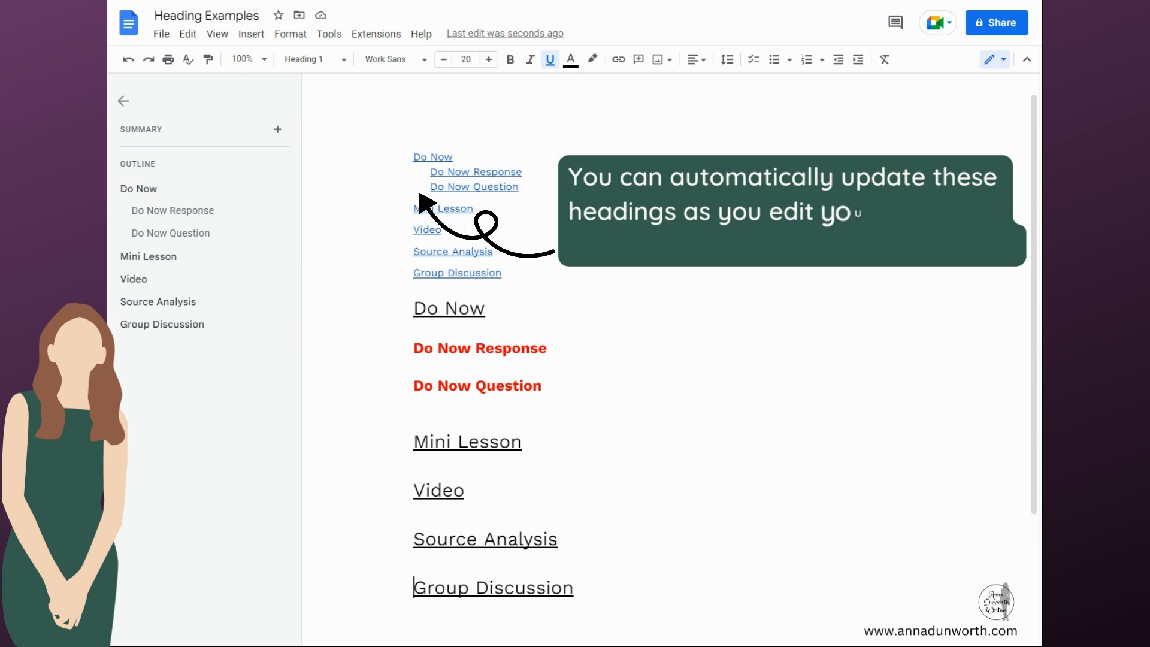
left_click(463, 186)
left_click(459, 443)
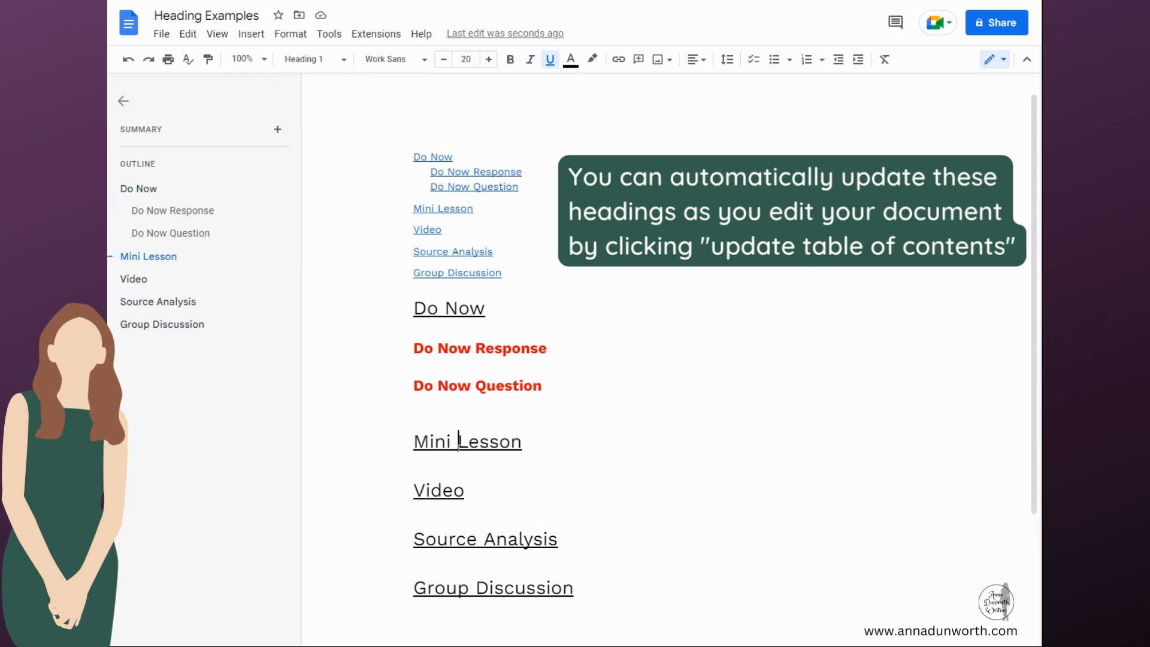
Add the line "Jump ahead to where you want to go:" above the table of contents
scroll(459, 443, "down", 2)
scroll(459, 443, "up", 2)
left_click(425, 162)
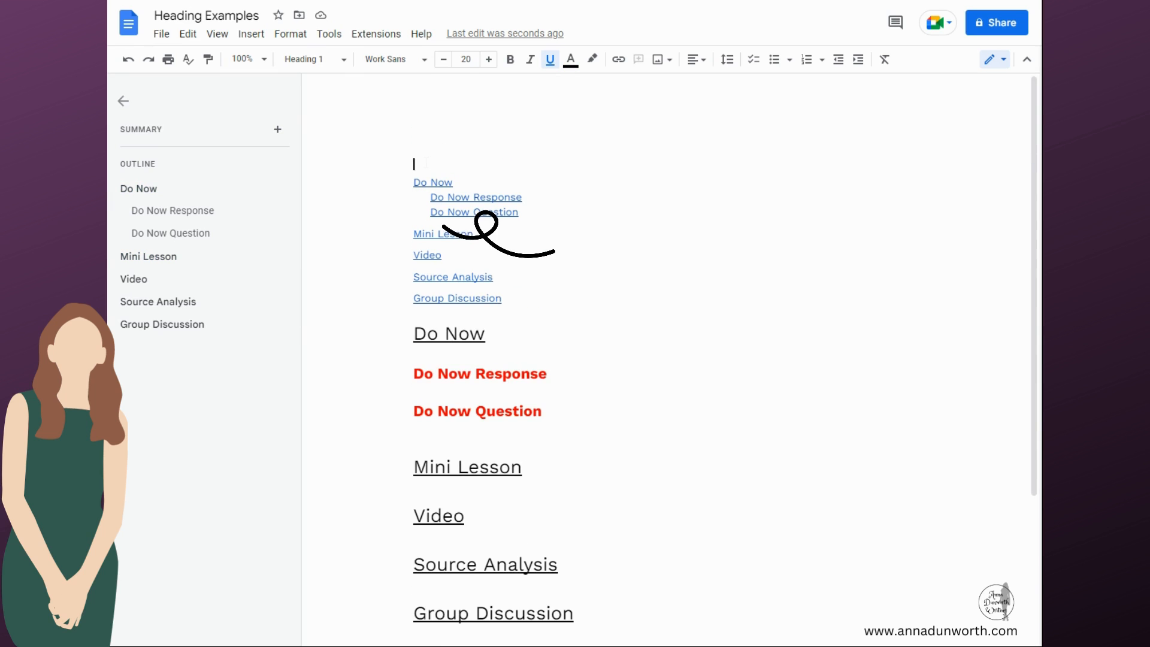
type("Jump ahead to where you want ")
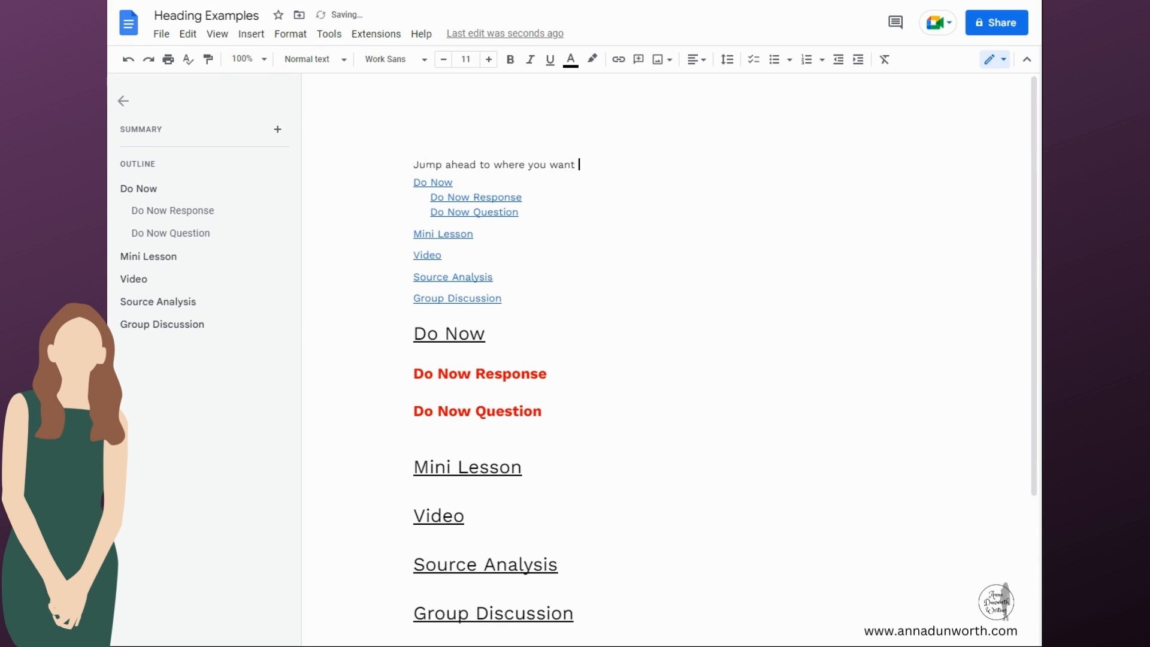
type("to go")
Check the table of contents entries against the headings and subheadings they link to
left_click(466, 196)
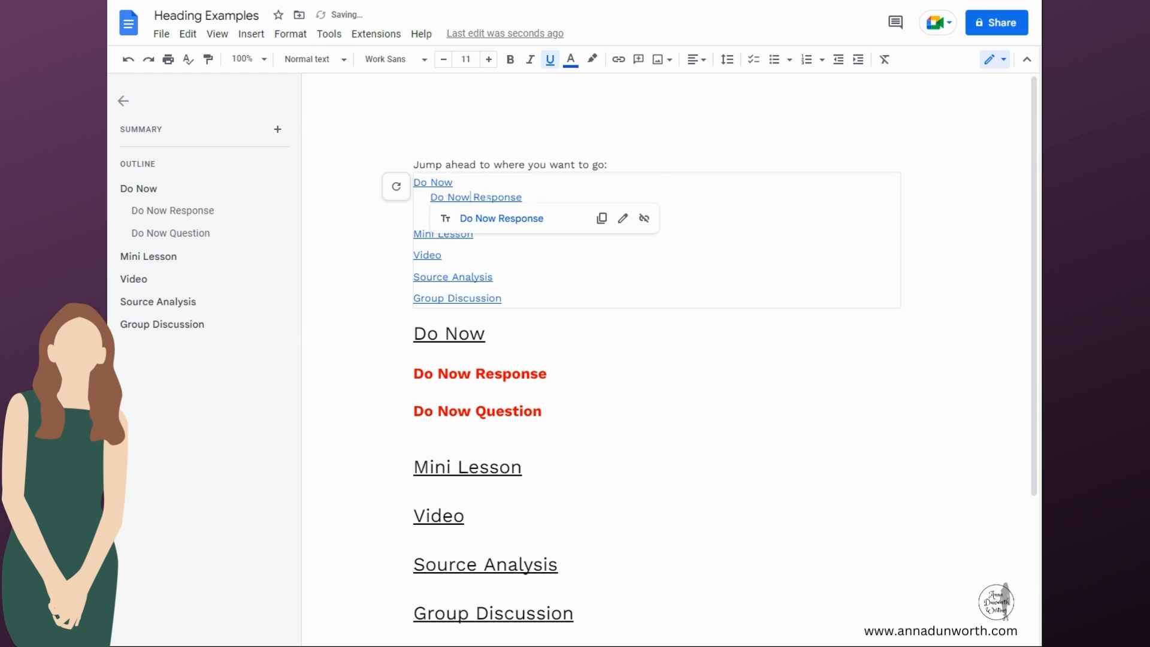
left_click(516, 186)
left_click(550, 509)
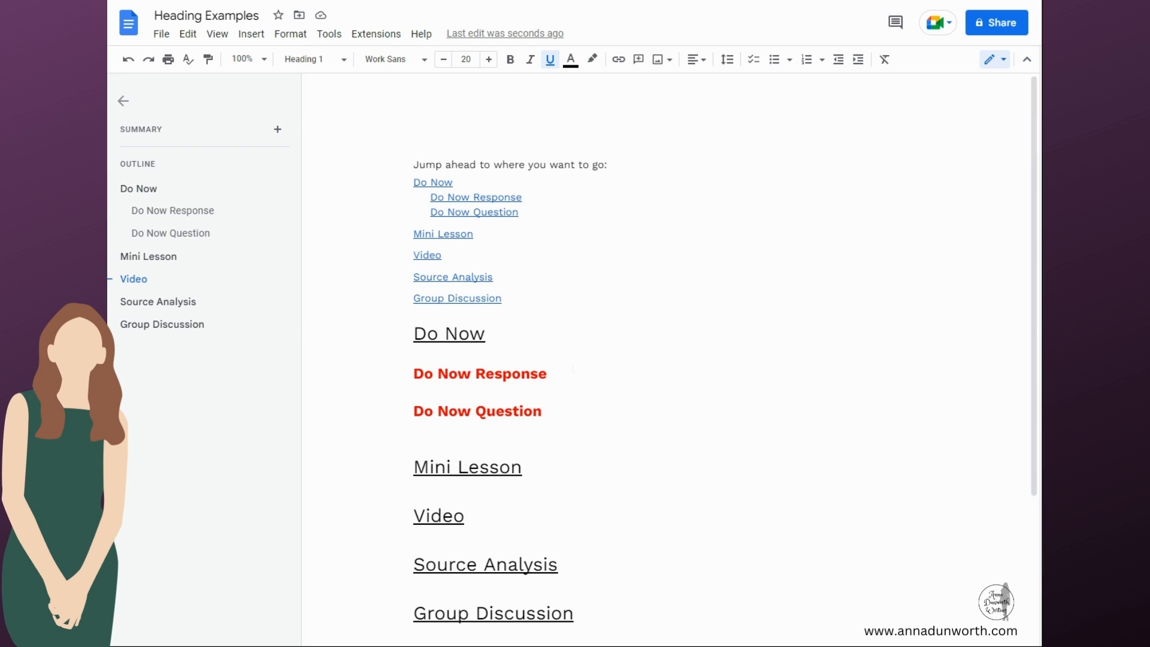
left_click_drag(448, 376, 493, 414)
left_click(500, 274)
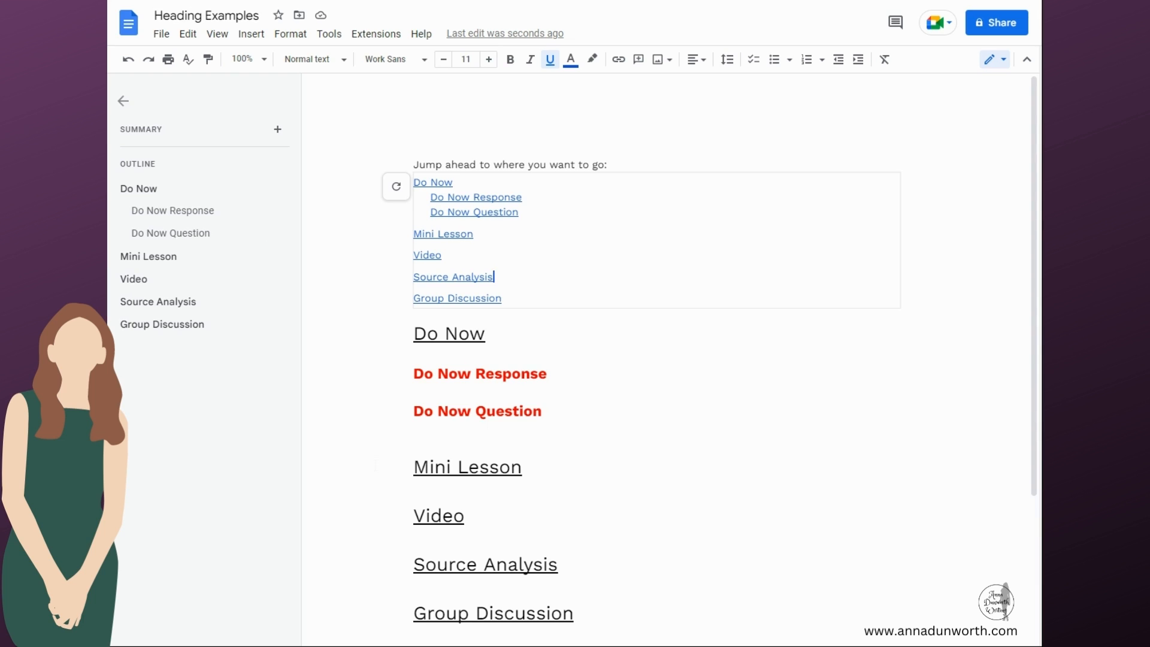
Toggle the document outline to compare both views, leaving it hidden, and place the cursor after the "Do Now" heading
left_click(124, 101)
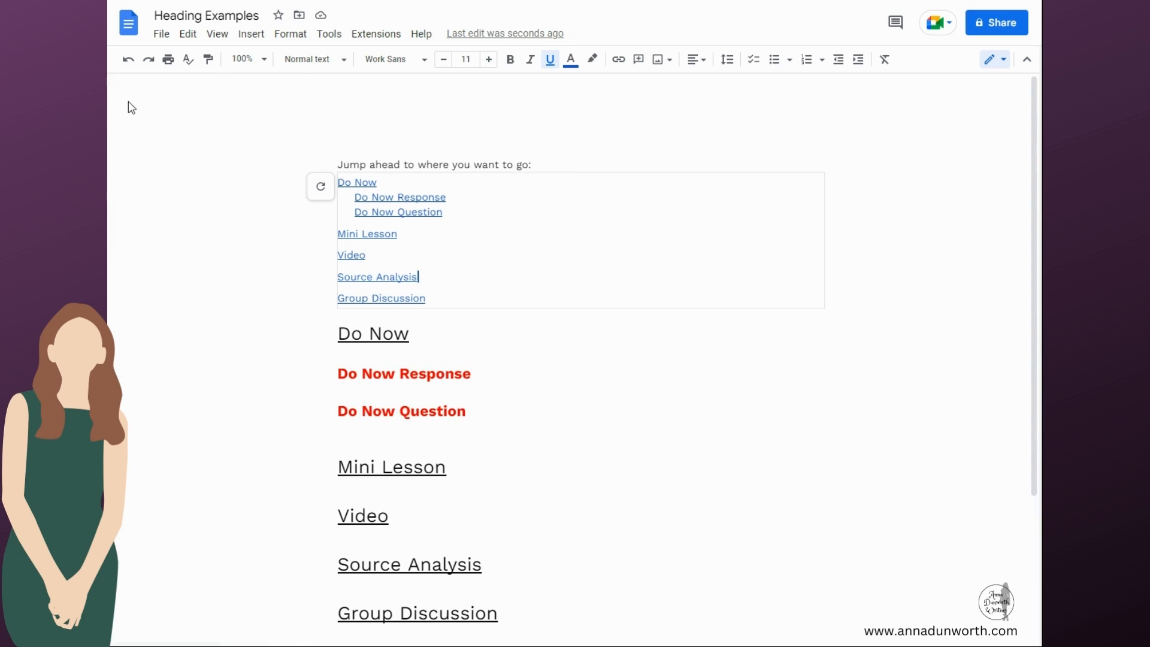
left_click(124, 100)
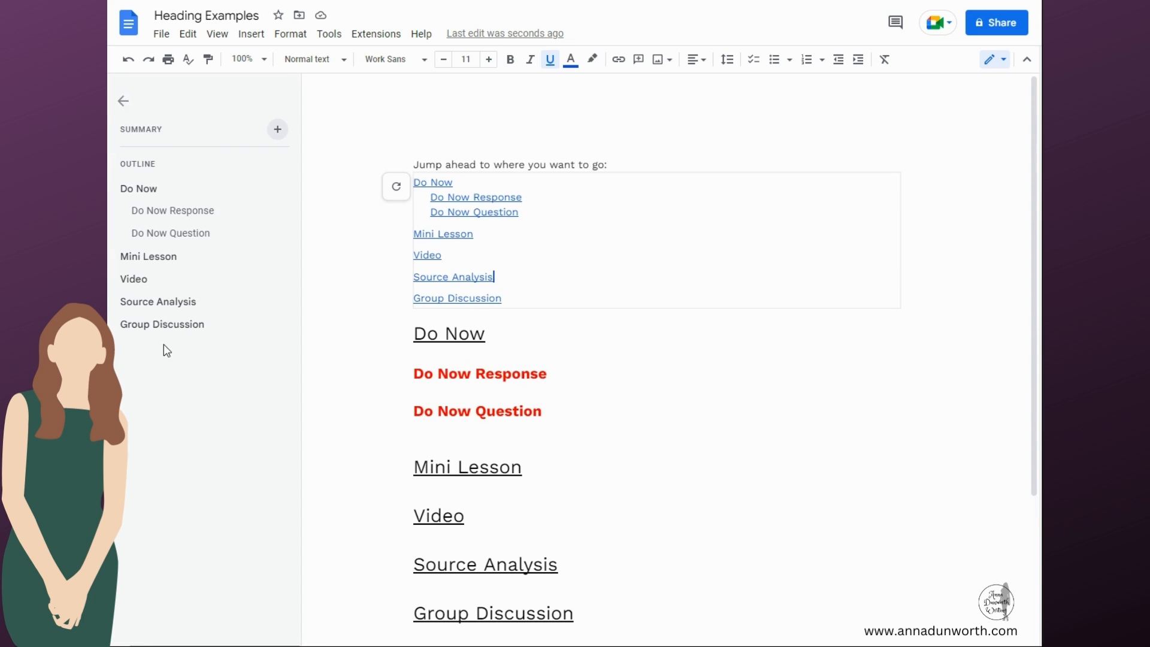
left_click(123, 100)
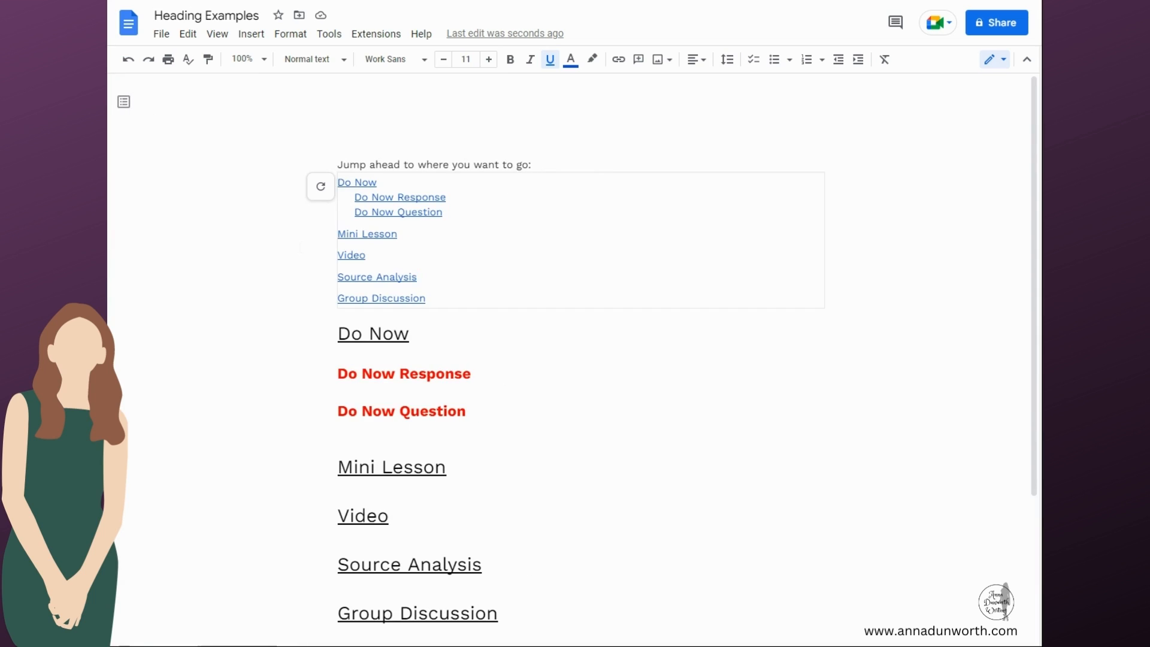
left_click(496, 260)
left_click(474, 334)
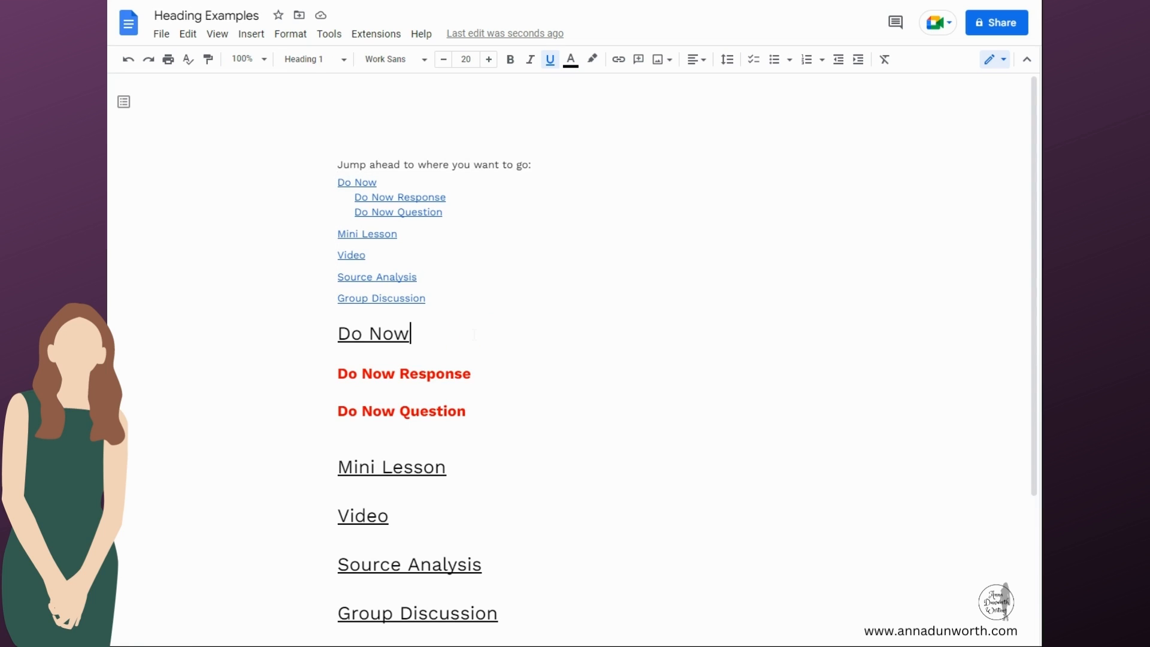